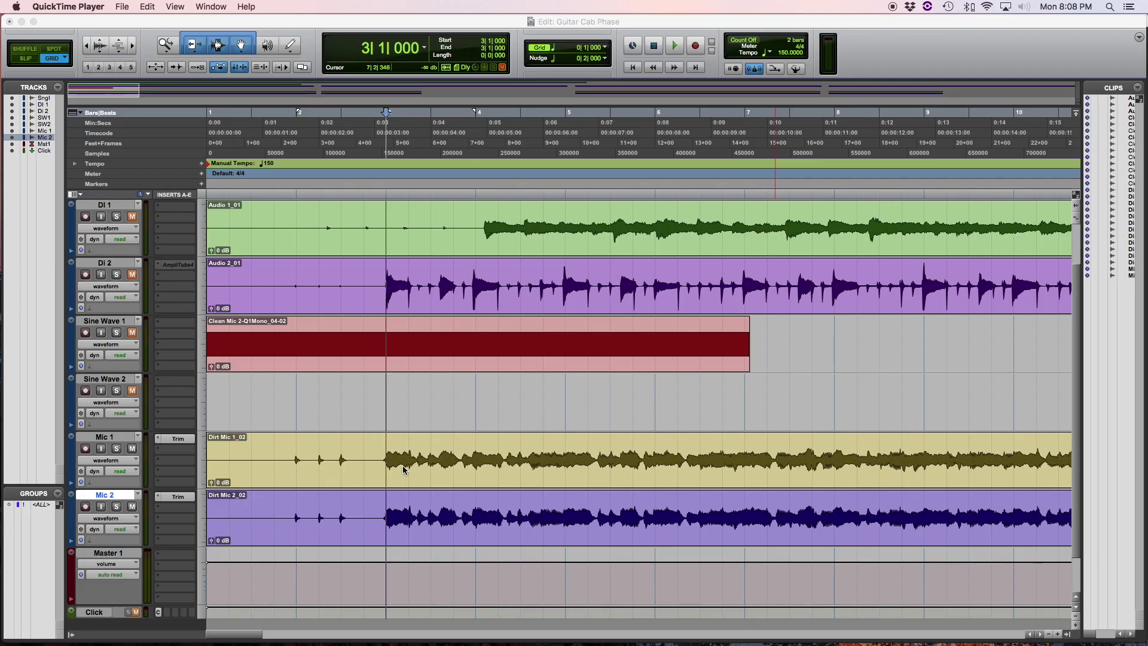
- Play the Mic 1 and Mic 2 guitar tracks together from bar 3 and stop playback
{"action": "left_click", "coordinate": [385, 436]}
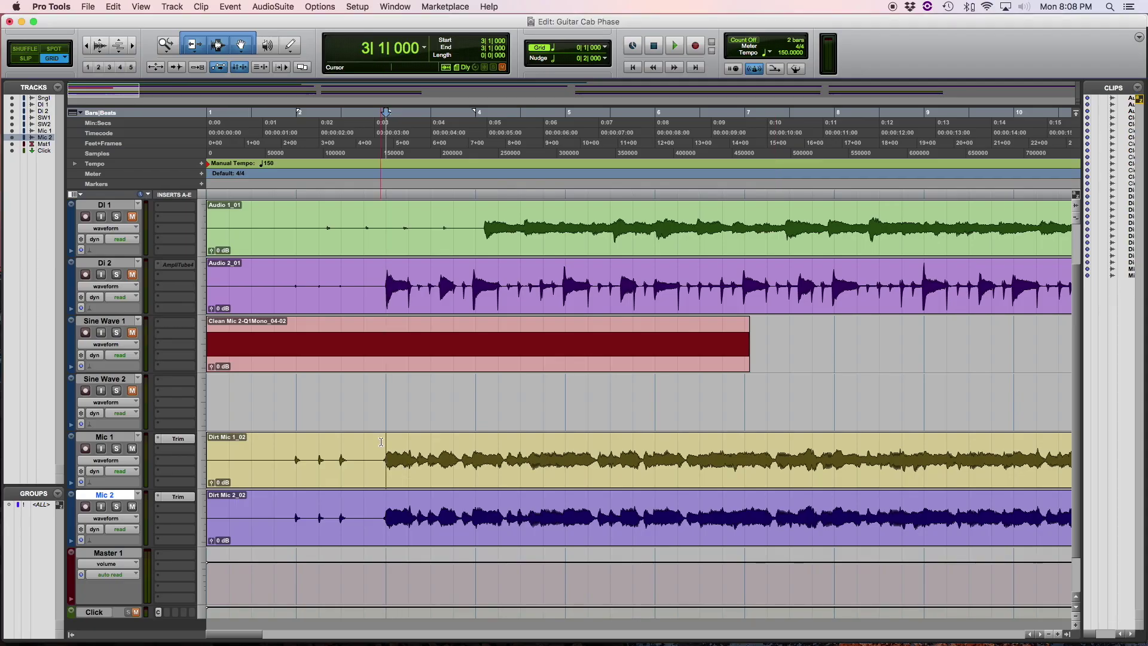
{"action": "scroll", "coordinate": [385, 435], "scroll_direction": "right", "scroll_amount": 2}
{"action": "key", "text": "space"}
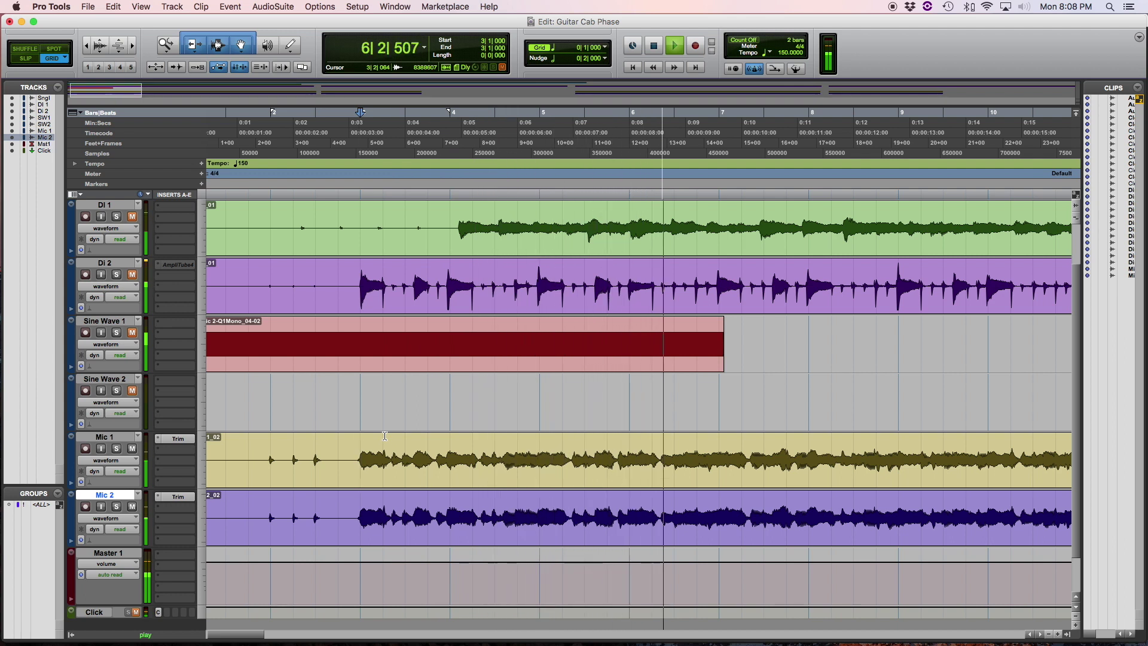
{"action": "key", "text": "space"}
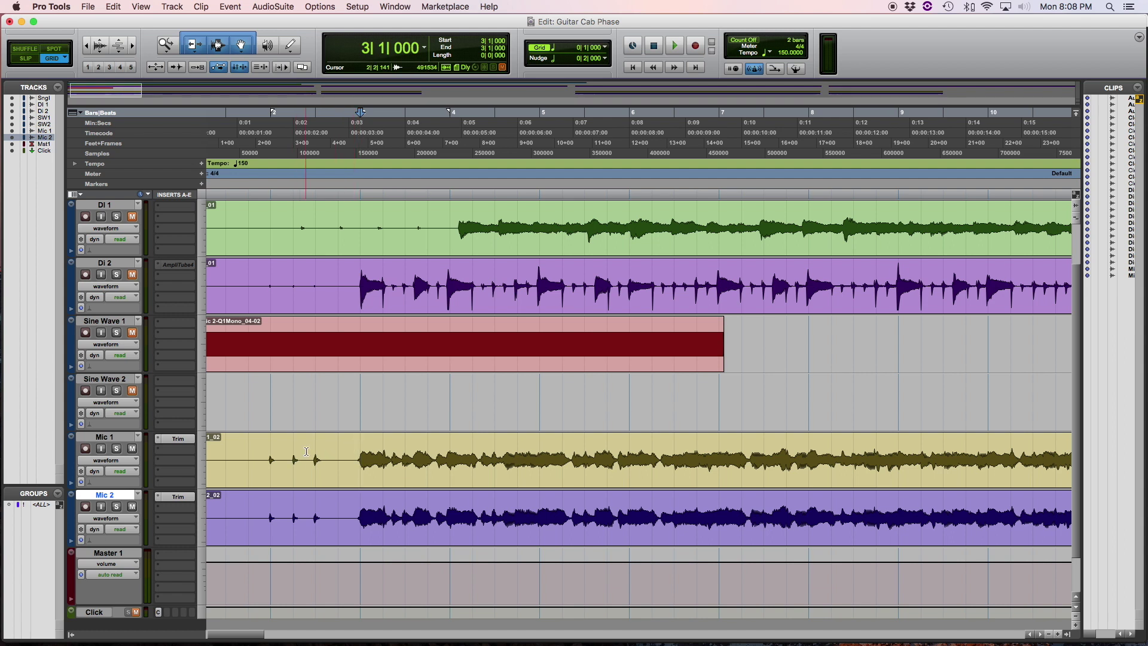
- Audition both mics from bar 3 with Mic 1's phase inverted in its Trim insert, and switch the inversion back off
{"action": "left_click", "coordinate": [176, 439]}
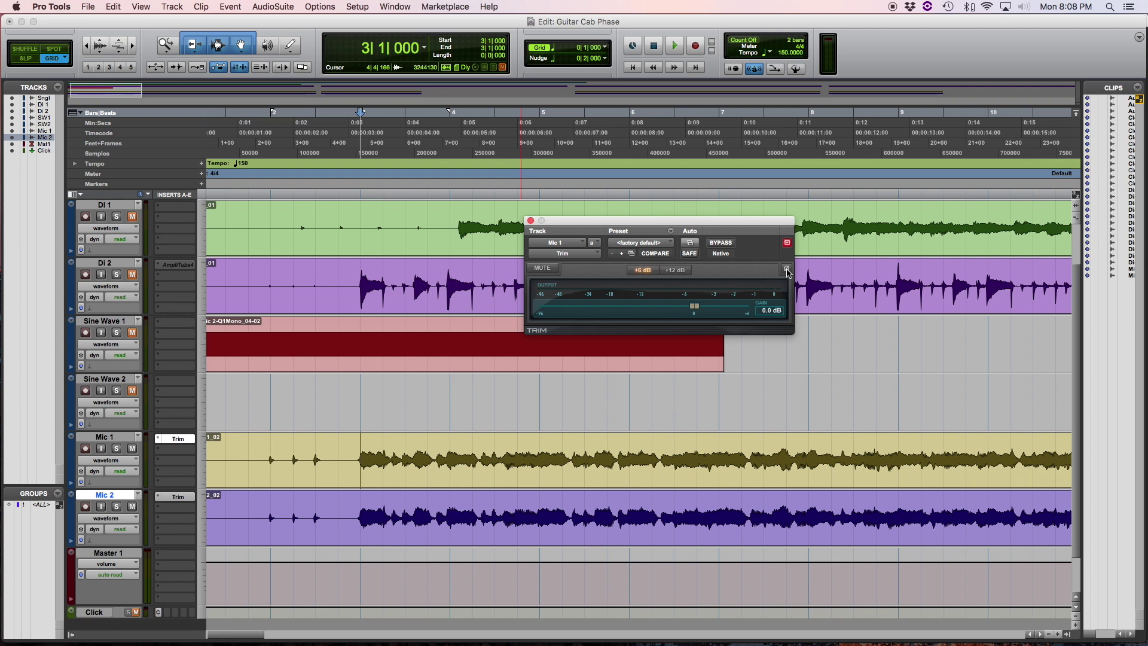
{"action": "left_click", "coordinate": [786, 271]}
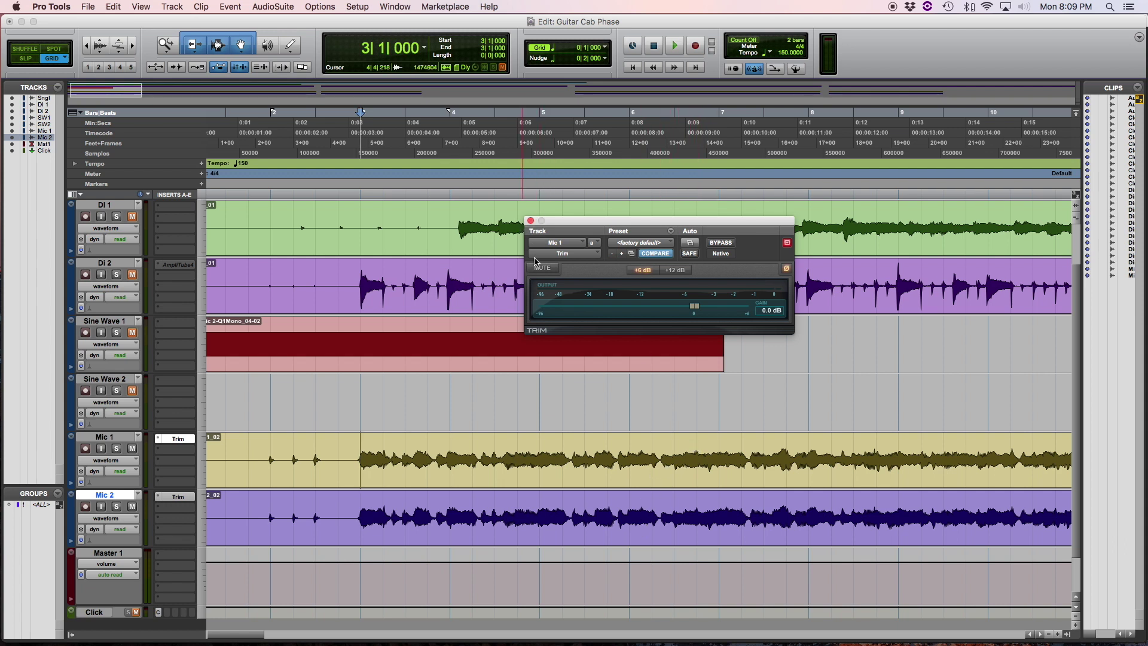
{"action": "key", "text": "space"}
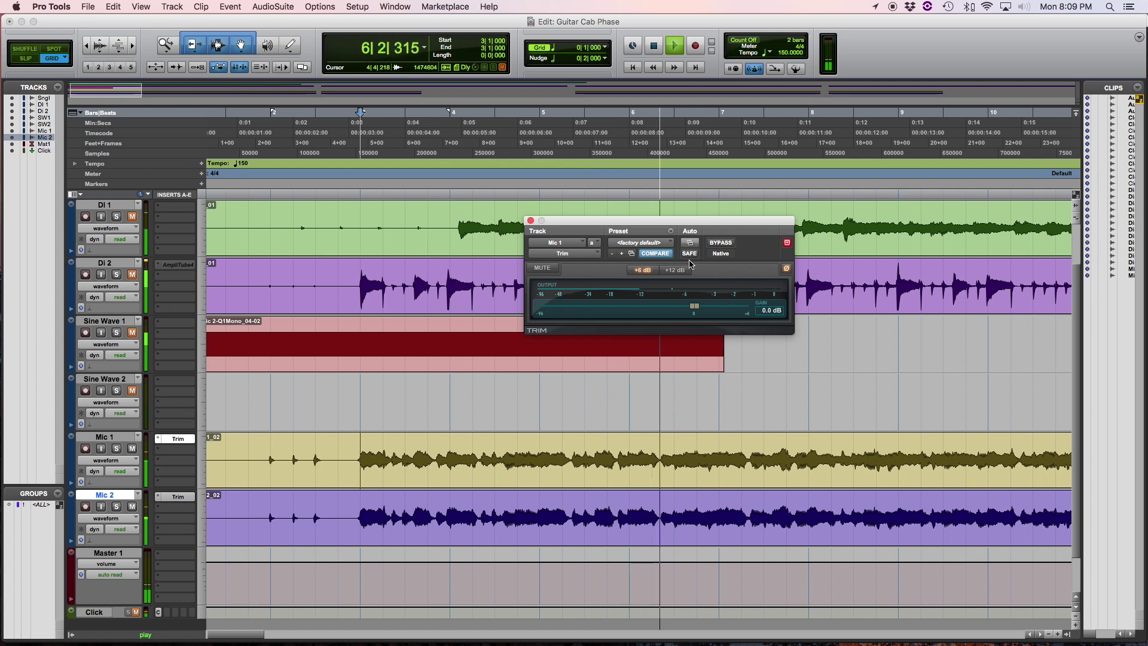
{"action": "key", "text": "space"}
{"action": "left_click", "coordinate": [786, 270]}
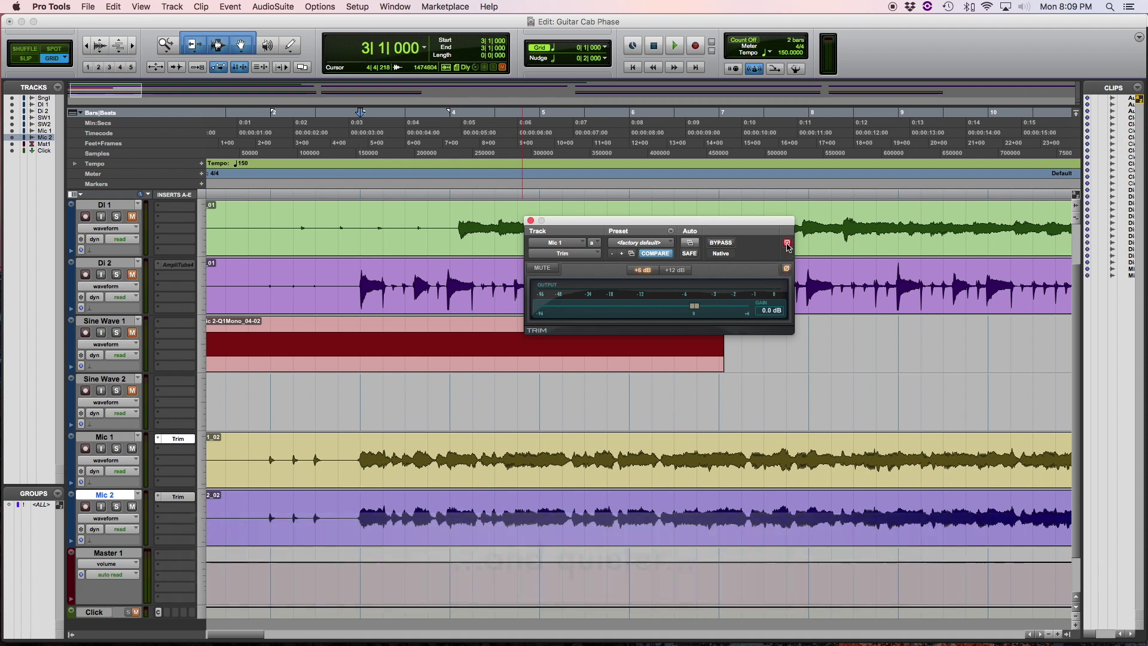
{"action": "left_click", "coordinate": [786, 271]}
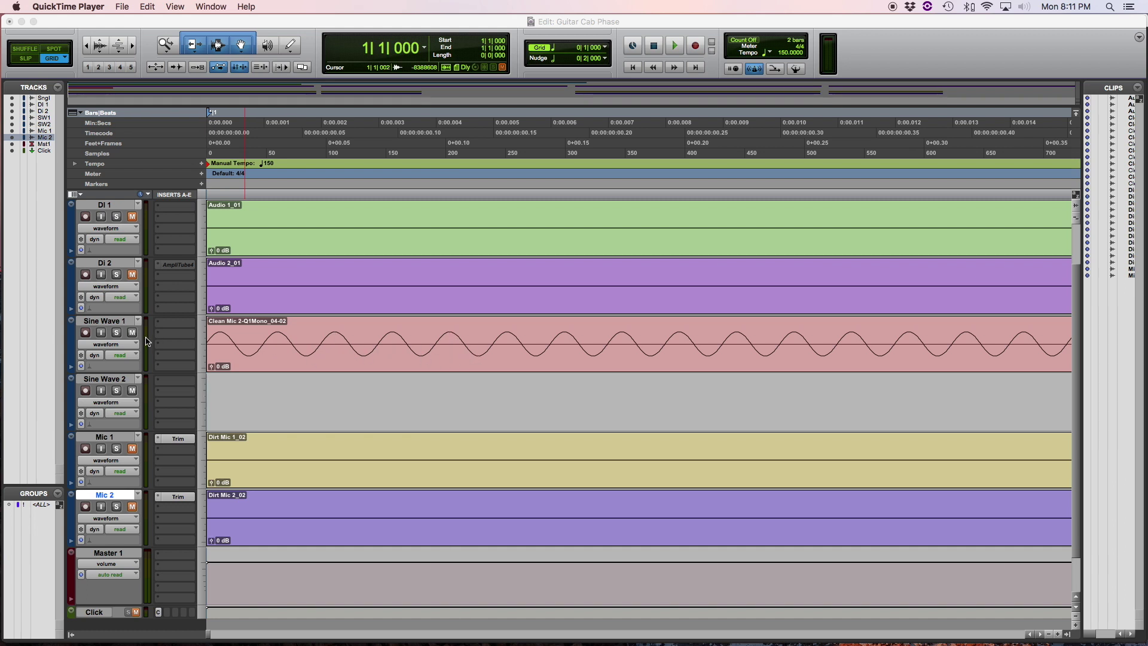
- Play the Sine Wave 1 track from the session start and stop playback
{"action": "left_click", "coordinate": [212, 359]}
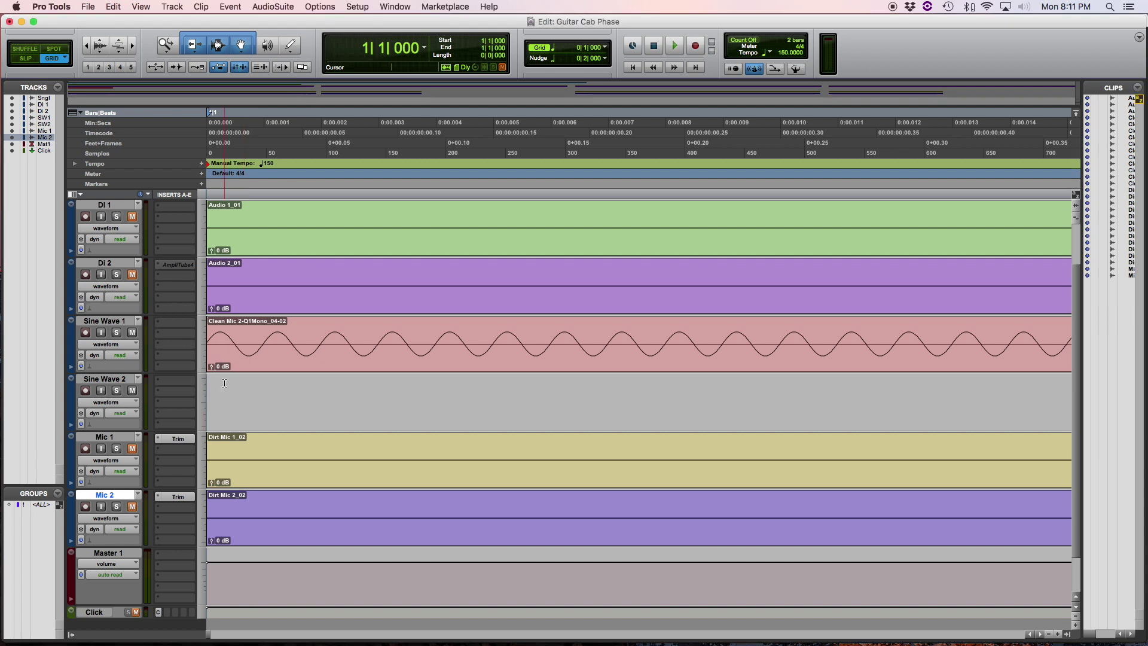
{"action": "key", "text": "space"}
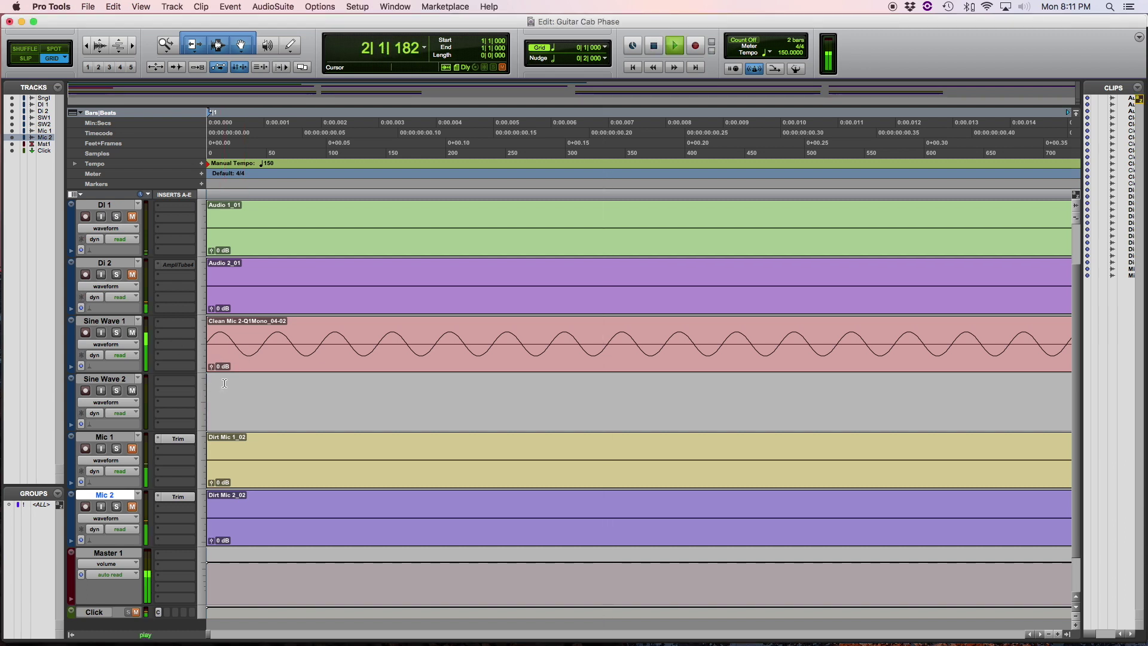
{"action": "key", "text": "space"}
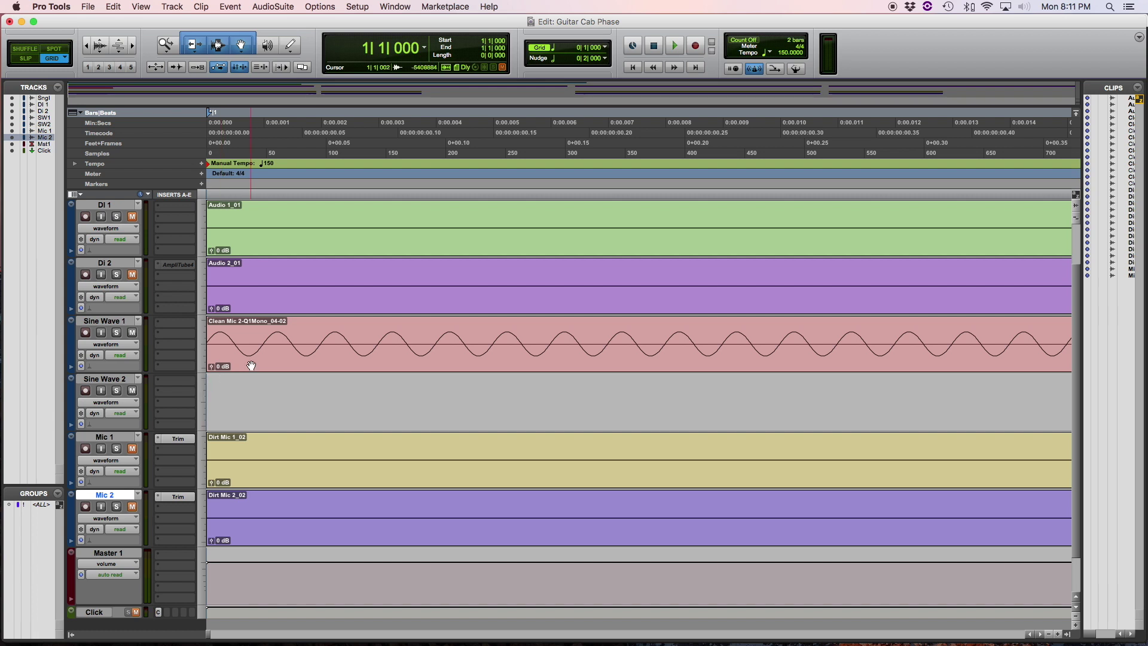
- Render the Sine Wave 1 clip through the Q1 Mono AudioSuite EQ with Phase inverted, and close the plug-in
{"action": "left_click", "coordinate": [281, 361]}
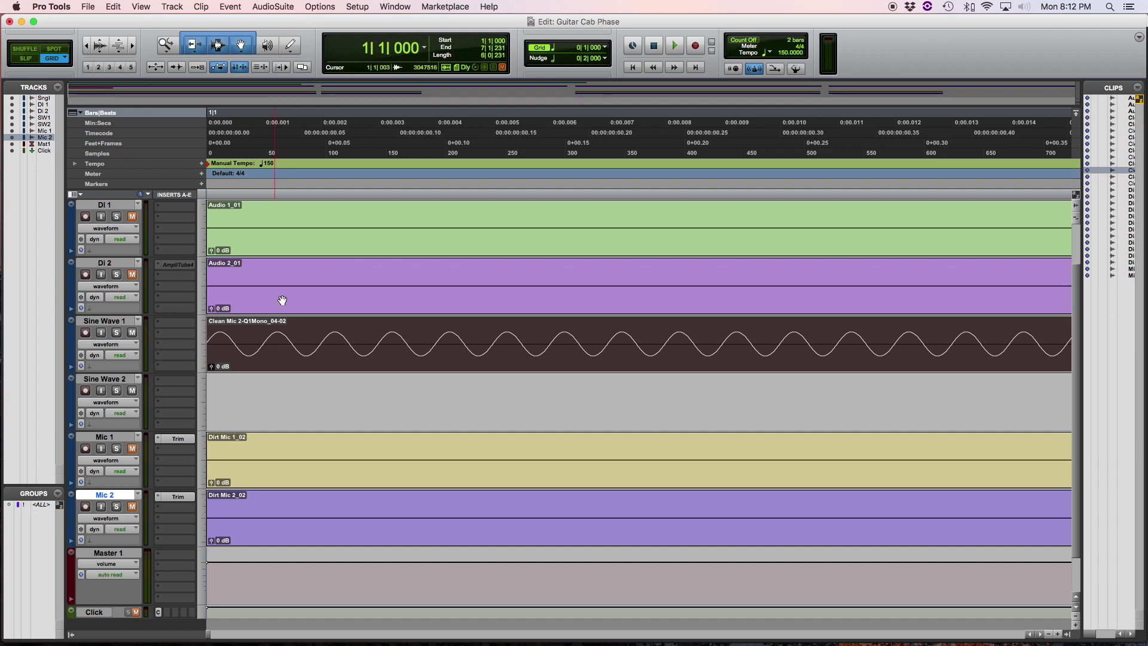
{"action": "left_click", "coordinate": [273, 7]}
{"action": "mouse_move", "coordinate": [292, 140]}
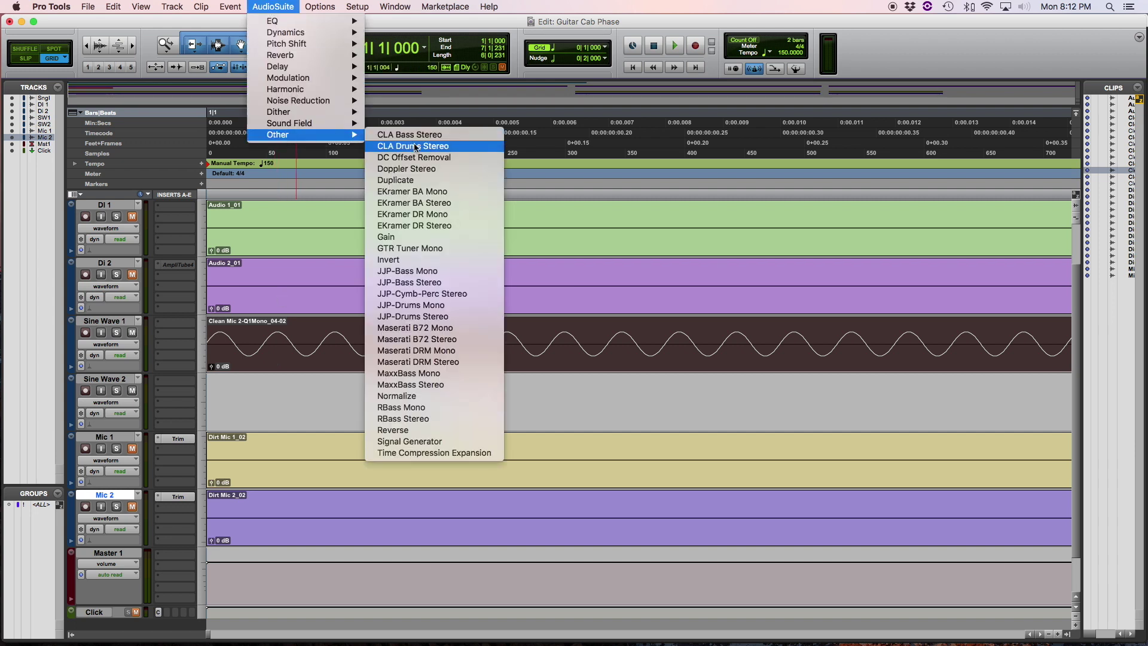
{"action": "mouse_move", "coordinate": [299, 21]}
{"action": "left_click", "coordinate": [418, 81]}
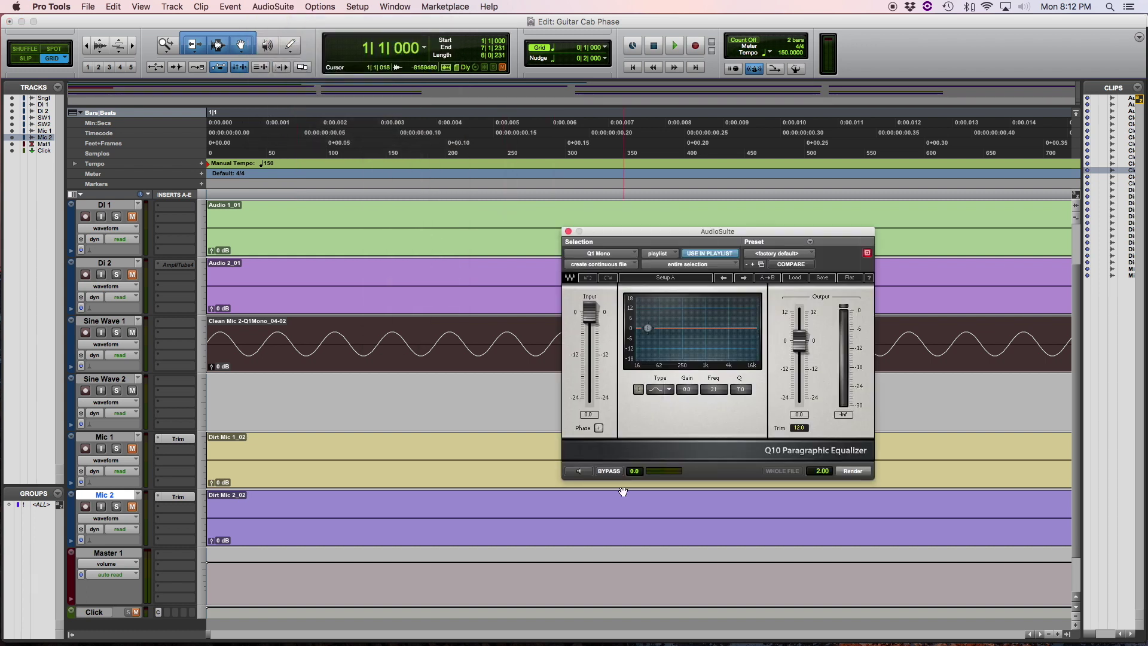
{"action": "left_click", "coordinate": [599, 428]}
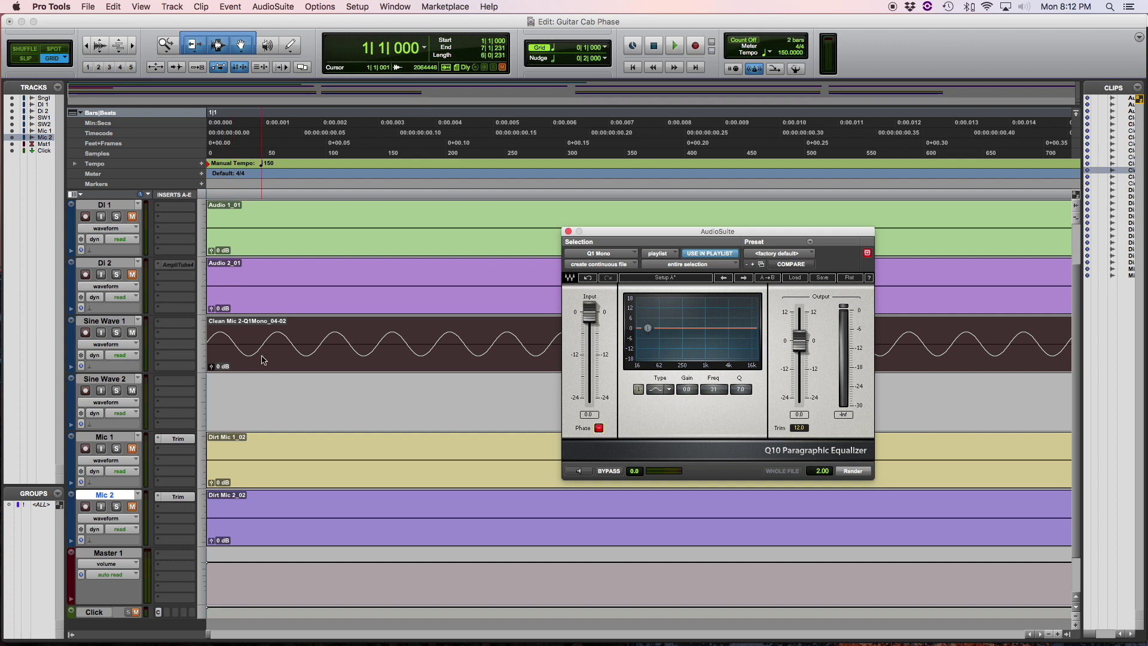
{"action": "left_click", "coordinate": [853, 471]}
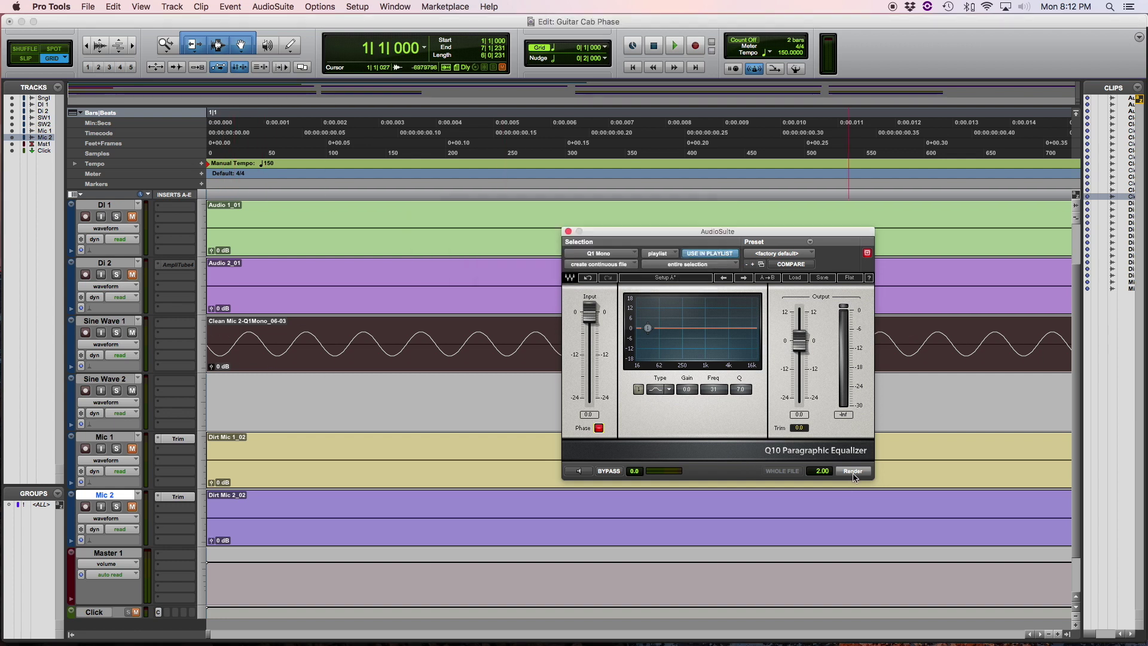
{"action": "left_click", "coordinate": [568, 232]}
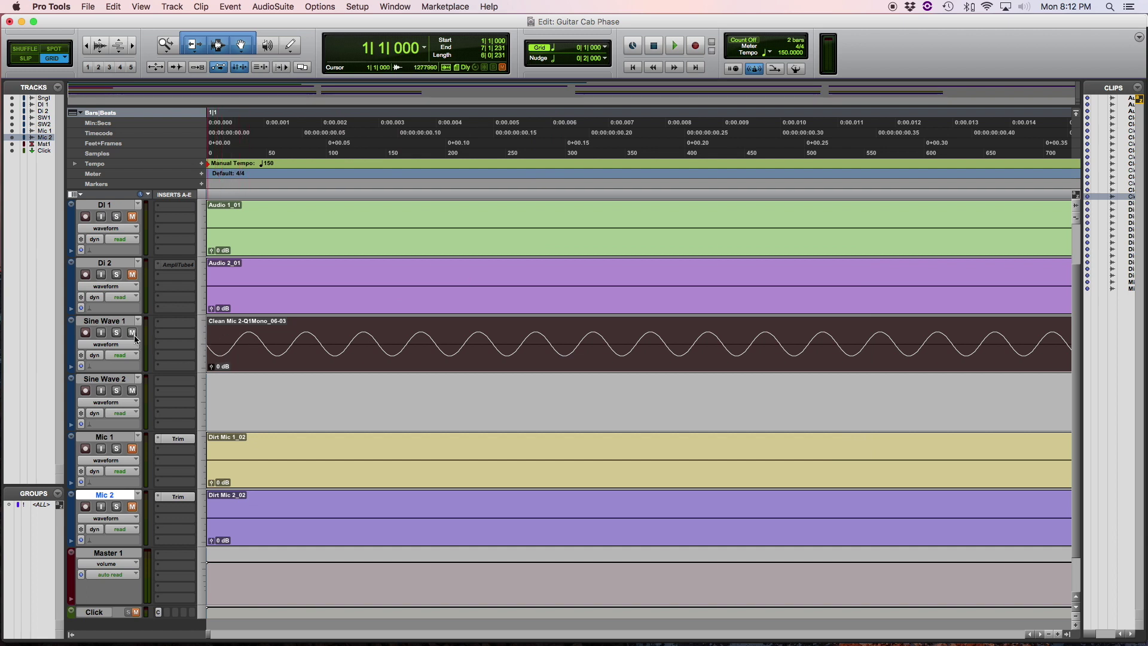
- Play the phase-inverted Sine Wave 1 clip from the session start and stop playback
{"action": "key", "text": "Return"}
{"action": "key", "text": "space"}
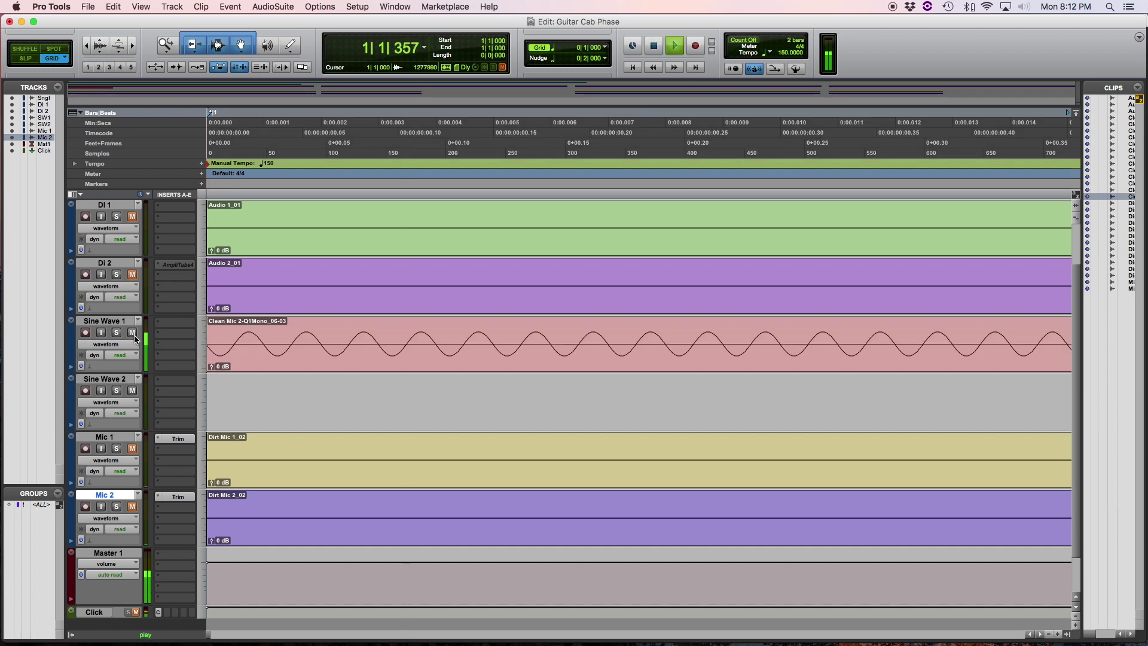
{"action": "key", "text": "space"}
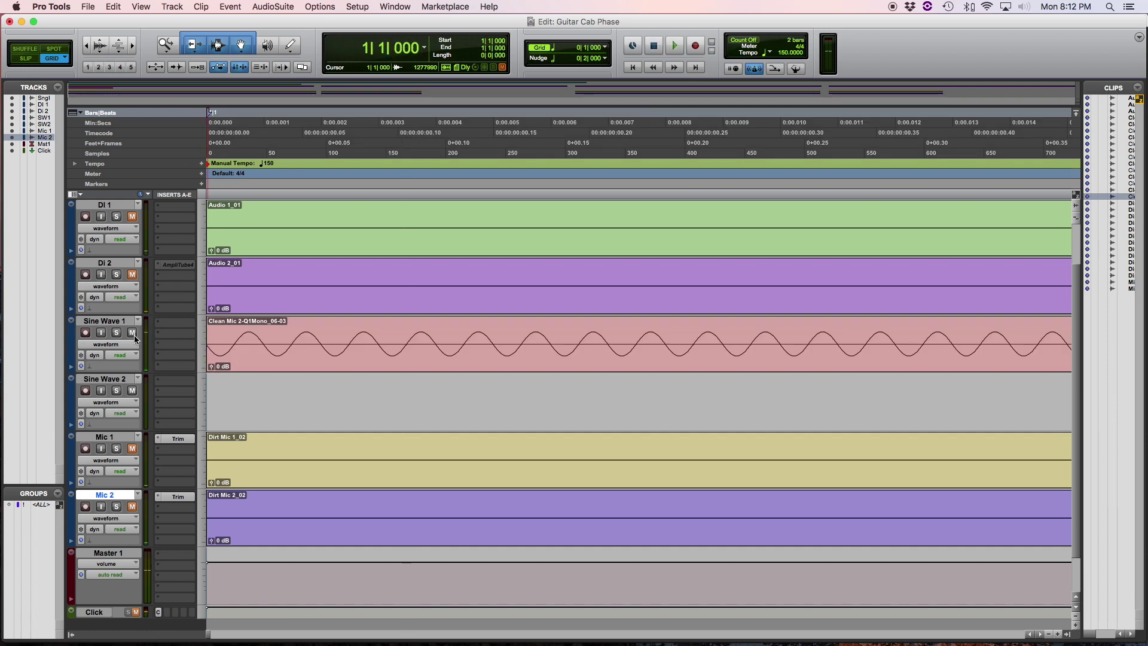
{"action": "left_click", "coordinate": [133, 334]}
- Copy the Sine Wave 1 clip to the Sine Wave 2 track at the same start position
{"action": "left_click", "coordinate": [266, 363]}
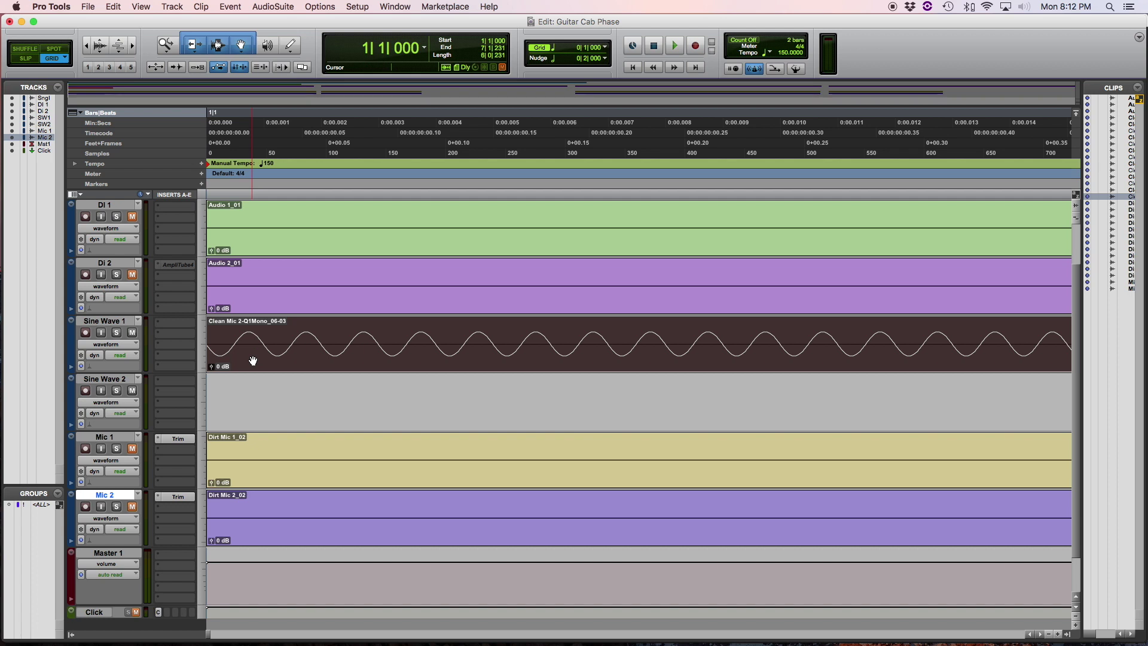
{"action": "left_click_drag", "start_coordinate": [253, 361], "coordinate": [251, 399]}
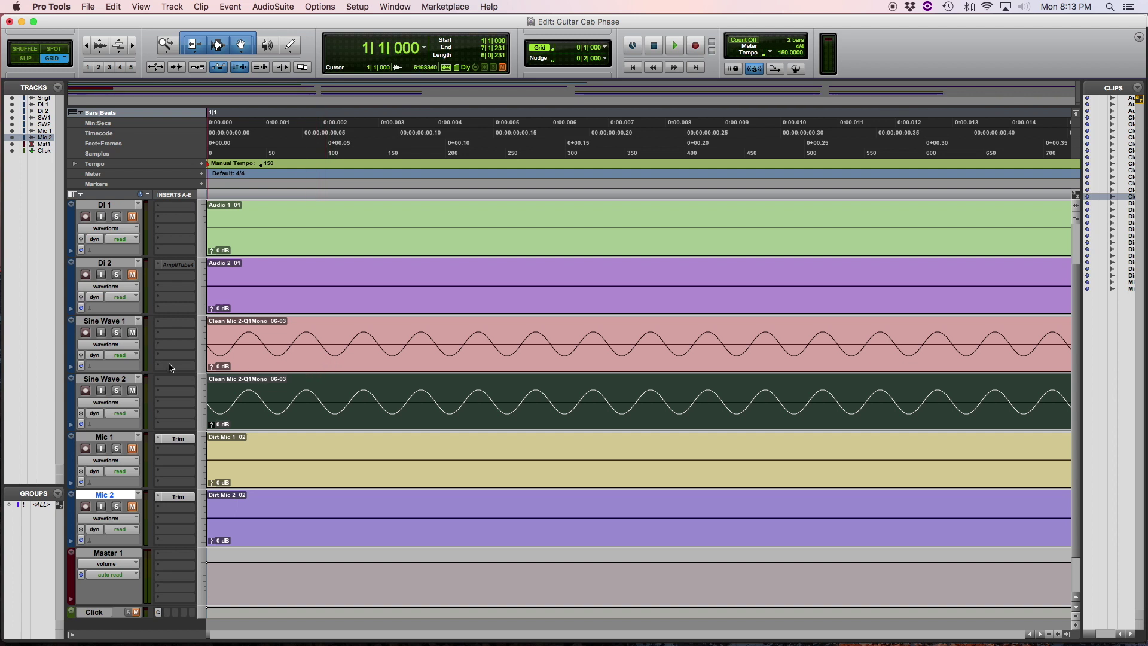
- Play both identical sine waves from the session start, and compare their combined level with Sine Wave 2 muted
{"action": "key", "text": "Return"}
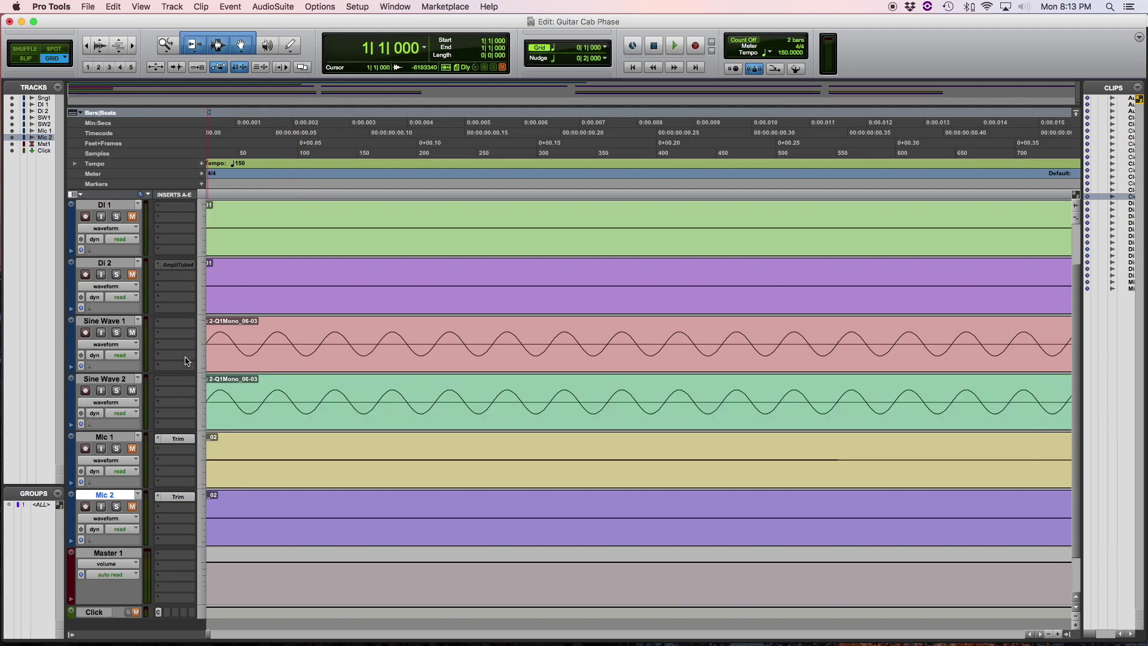
{"action": "key", "text": "space"}
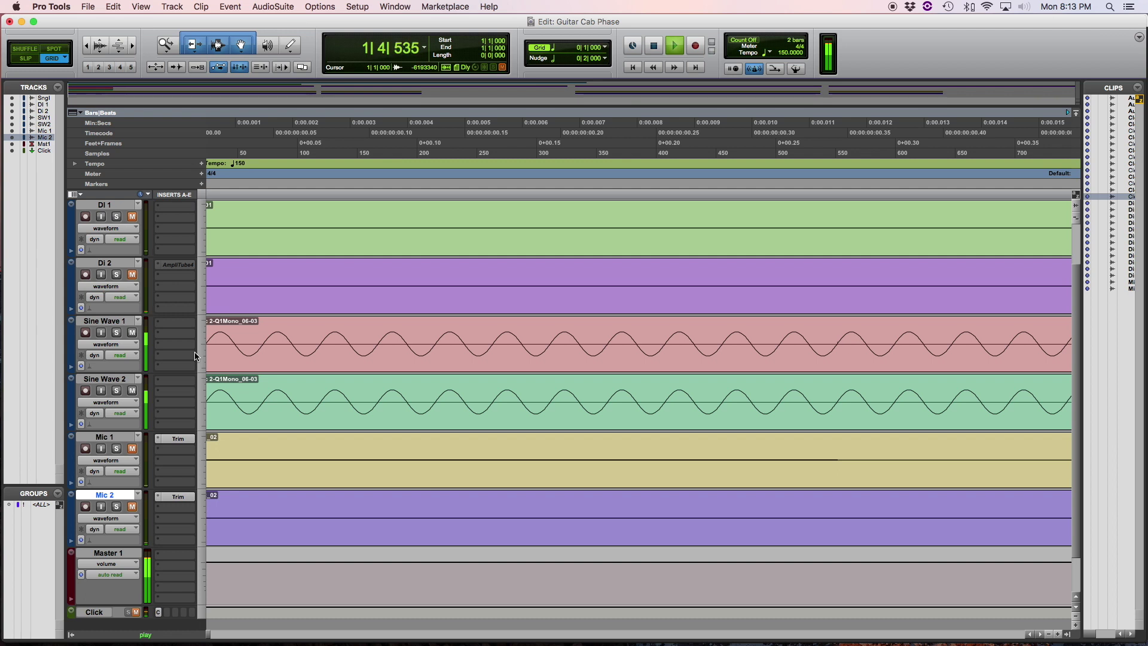
{"action": "key", "text": "space"}
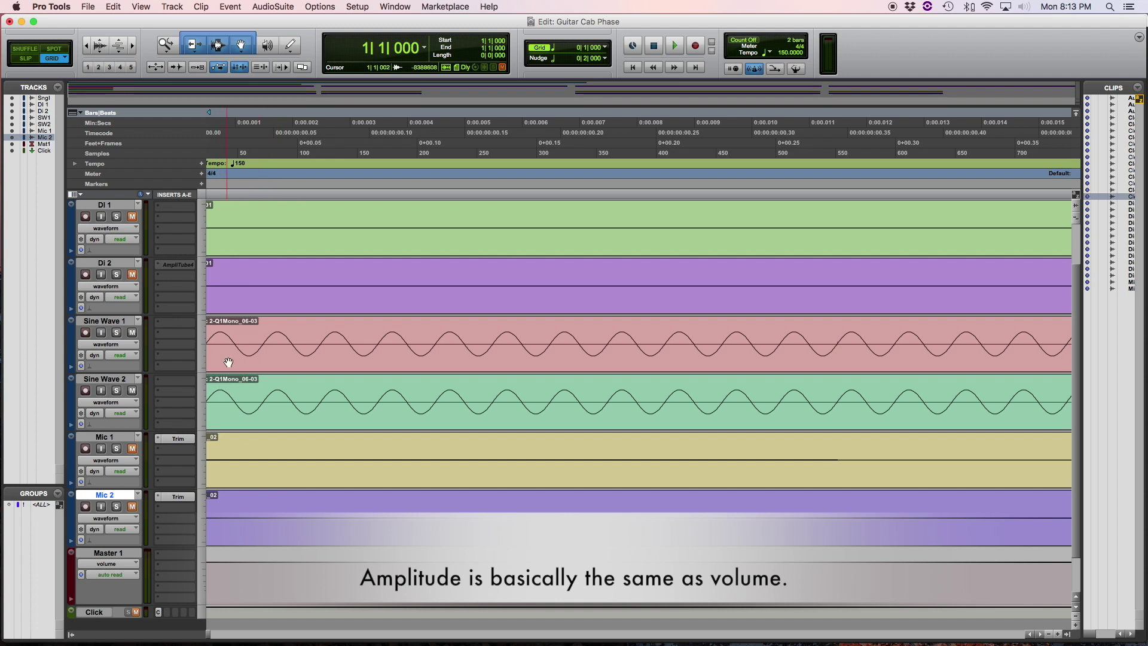
{"action": "key", "text": "space"}
{"action": "left_click", "coordinate": [133, 392]}
{"action": "key", "text": "space"}
- Render the Sine Wave 2 clip through the Q1 Mono AudioSuite EQ with Phase inverted, and close the plug-in
{"action": "left_click", "coordinate": [285, 412]}
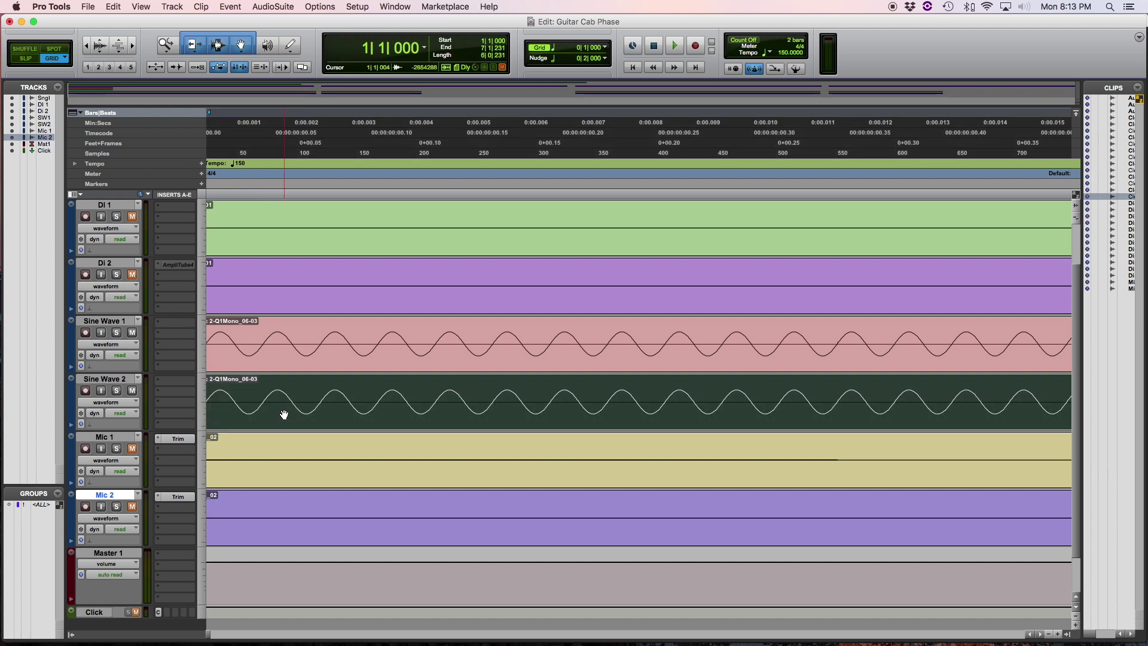
{"action": "left_click", "coordinate": [262, 8]}
{"action": "mouse_move", "coordinate": [284, 23]}
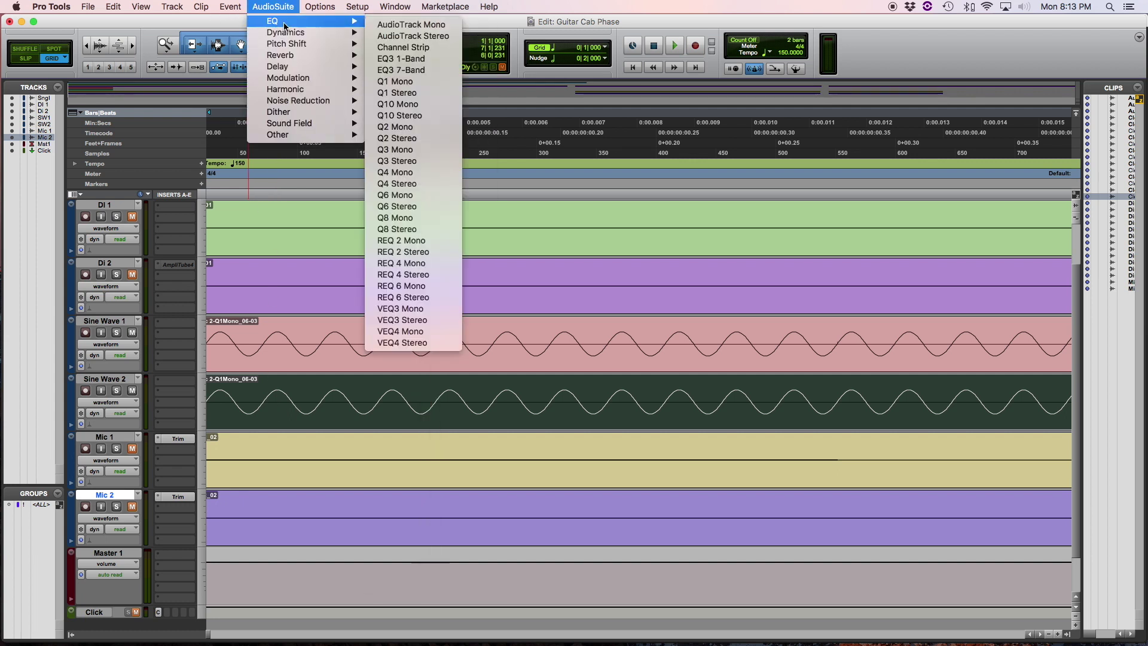
{"action": "left_click", "coordinate": [411, 83]}
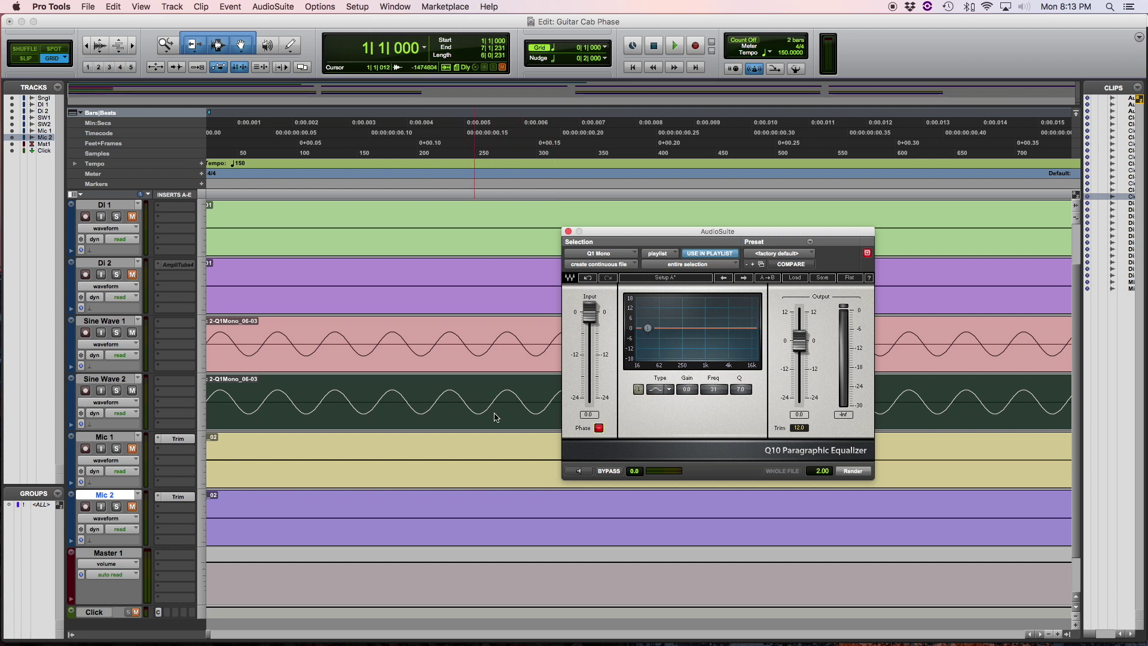
{"action": "left_click", "coordinate": [859, 474]}
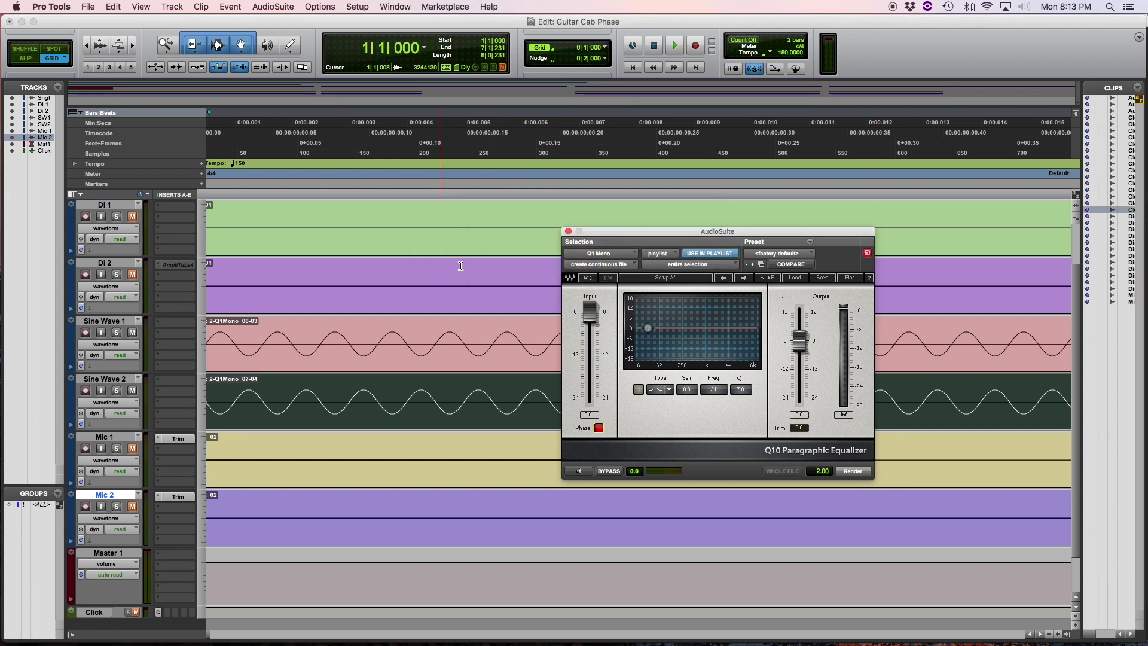
{"action": "left_click", "coordinate": [569, 232]}
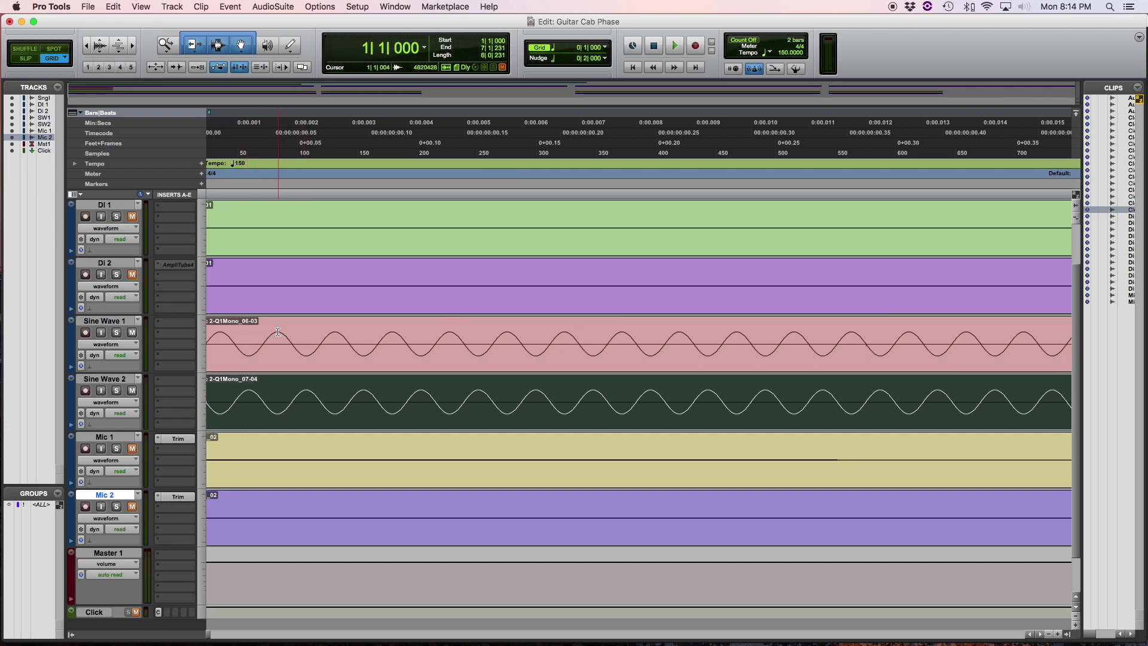
- Play the two opposite-phase sine waves together from the session start to check for cancellation, and stop playback
{"action": "key", "text": "Return"}
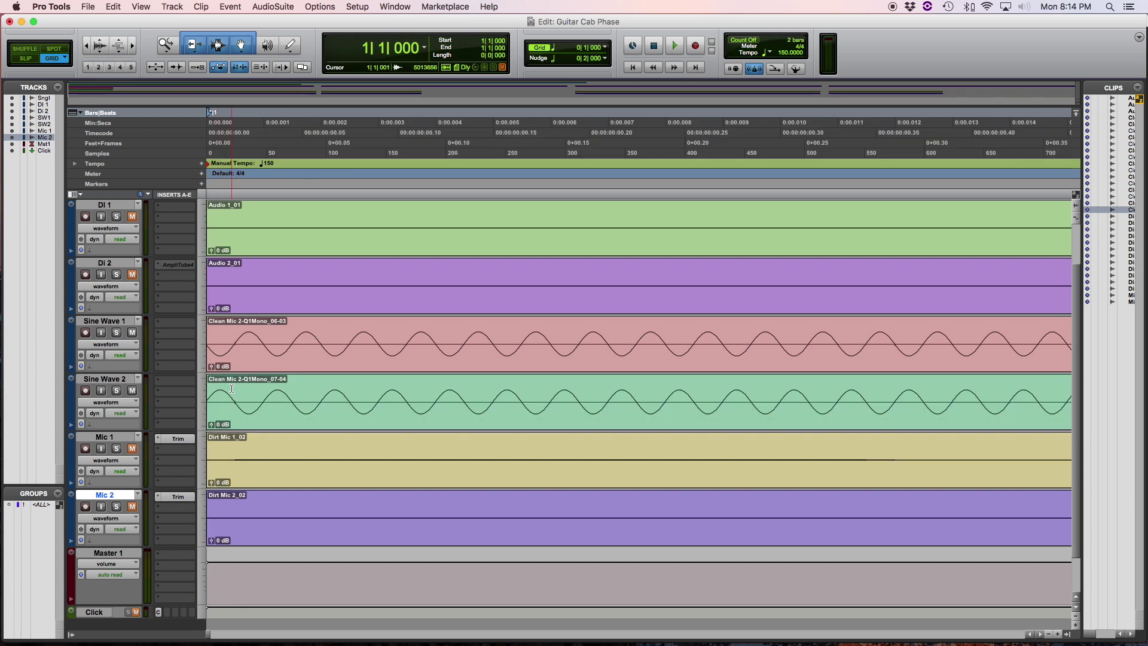
{"action": "key", "text": "space"}
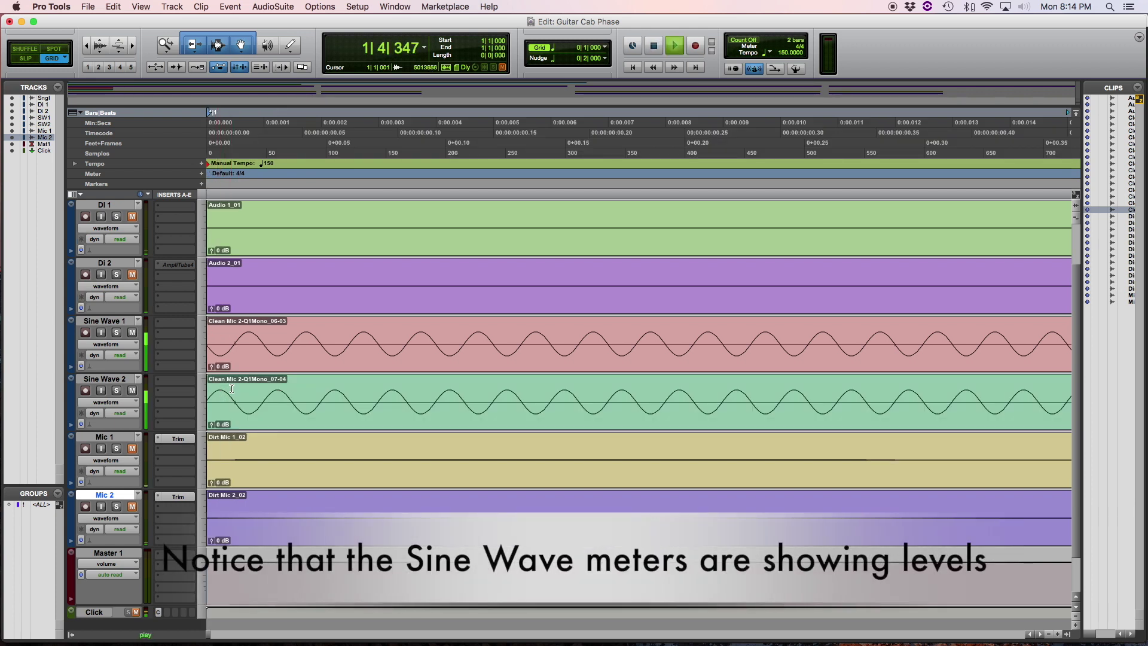
{"action": "key", "text": "space"}
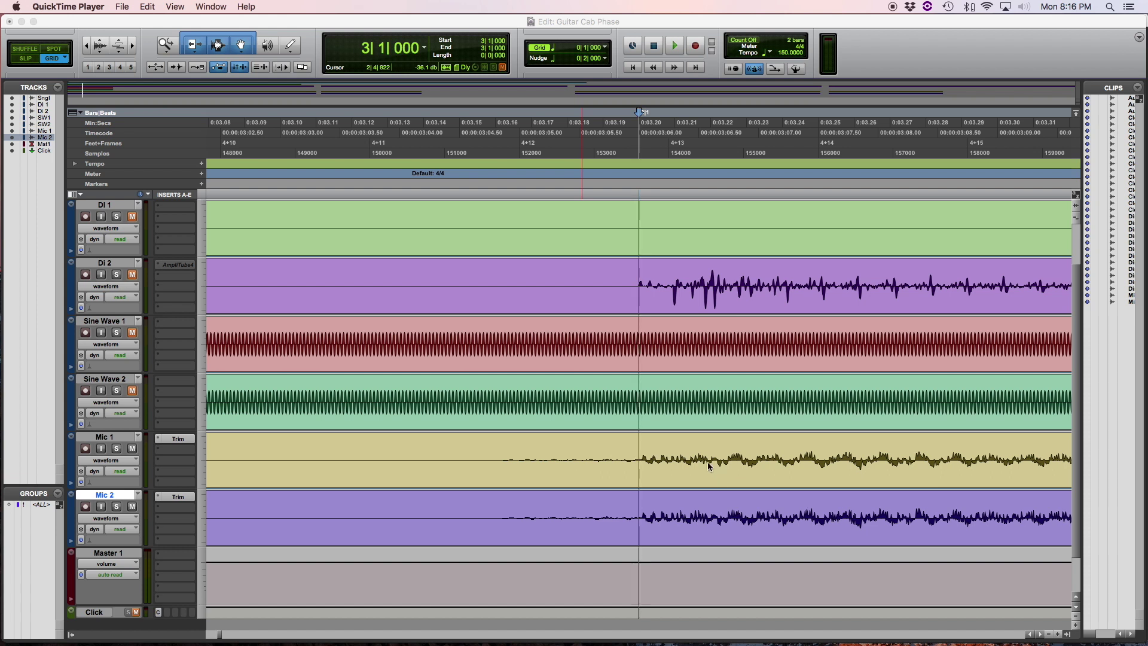
- Place the playback start at bar 3, play the two guitar mics together and stop
{"action": "left_click", "coordinate": [640, 115]}
{"action": "key", "text": "space"}
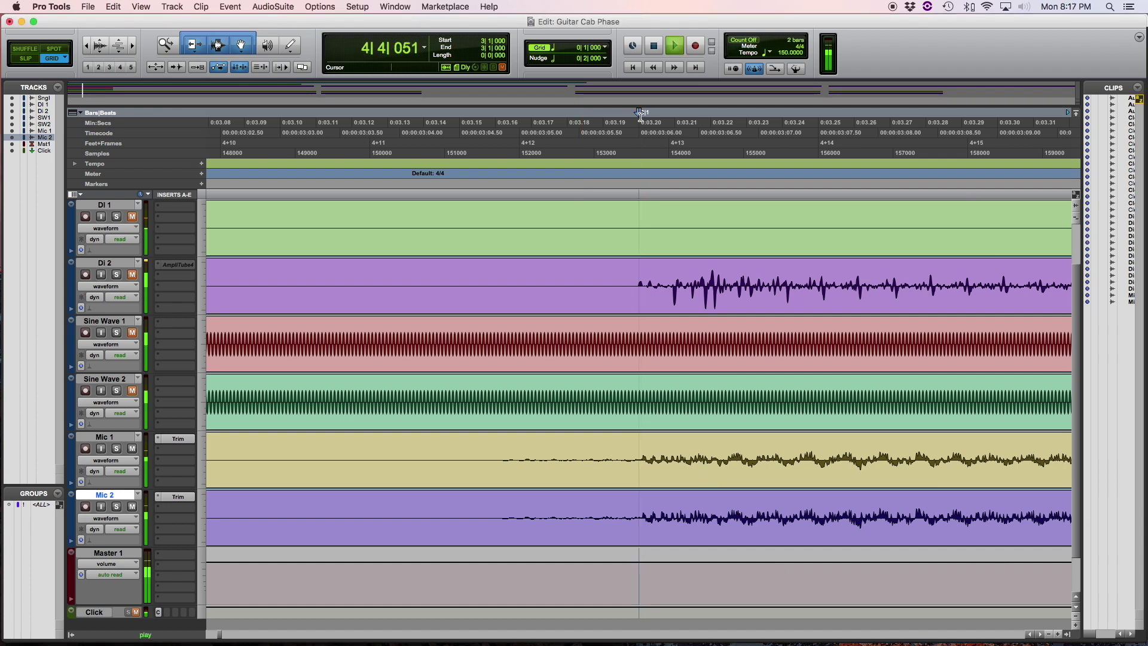
{"action": "key", "text": "space"}
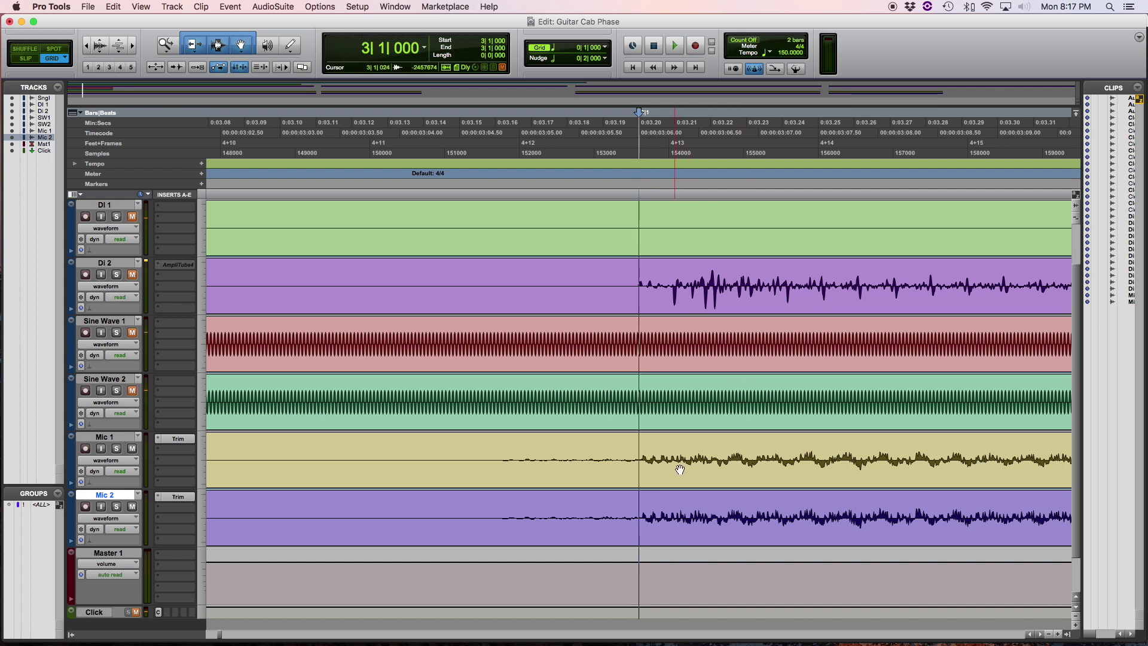
- Render the Mic 1 clip through the Q1 Mono AudioSuite EQ with Phase inverted, and close the plug-in
{"action": "right_click", "coordinate": [695, 474]}
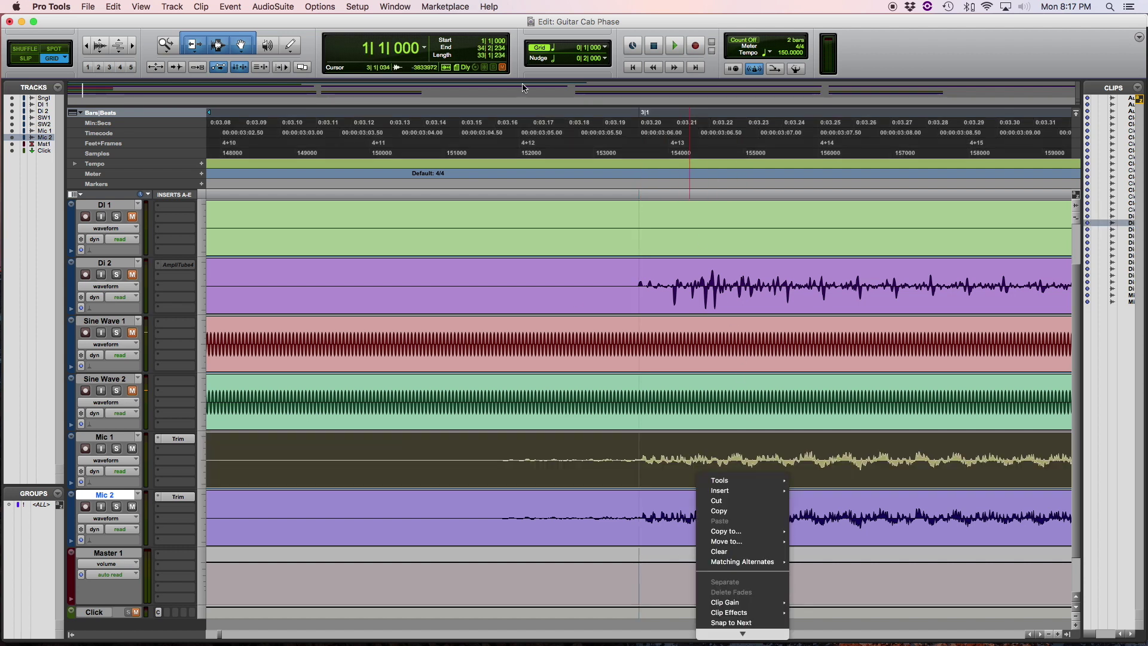
{"action": "left_click", "coordinate": [284, 6]}
{"action": "left_click", "coordinate": [280, 7]}
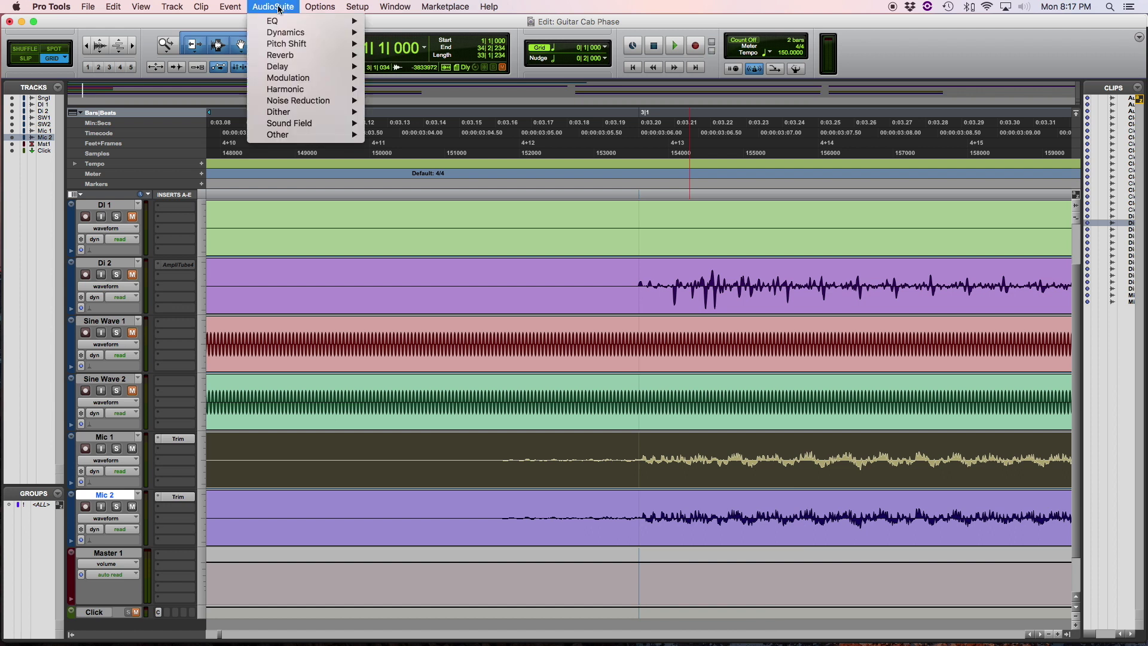
{"action": "mouse_move", "coordinate": [328, 22]}
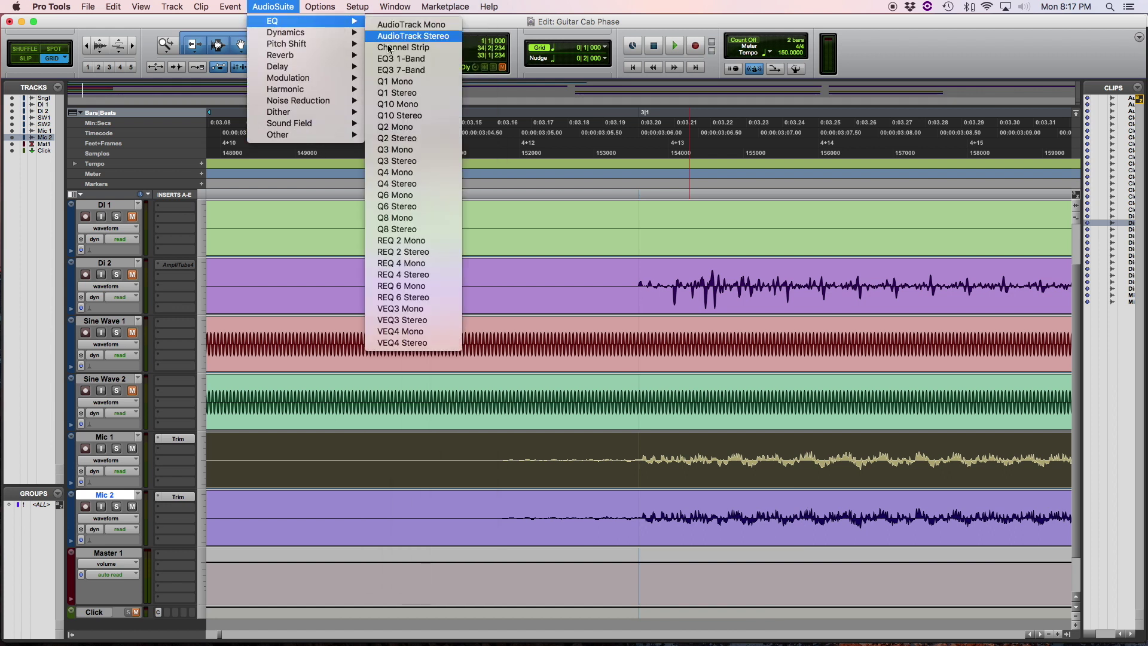
{"action": "left_click", "coordinate": [397, 82]}
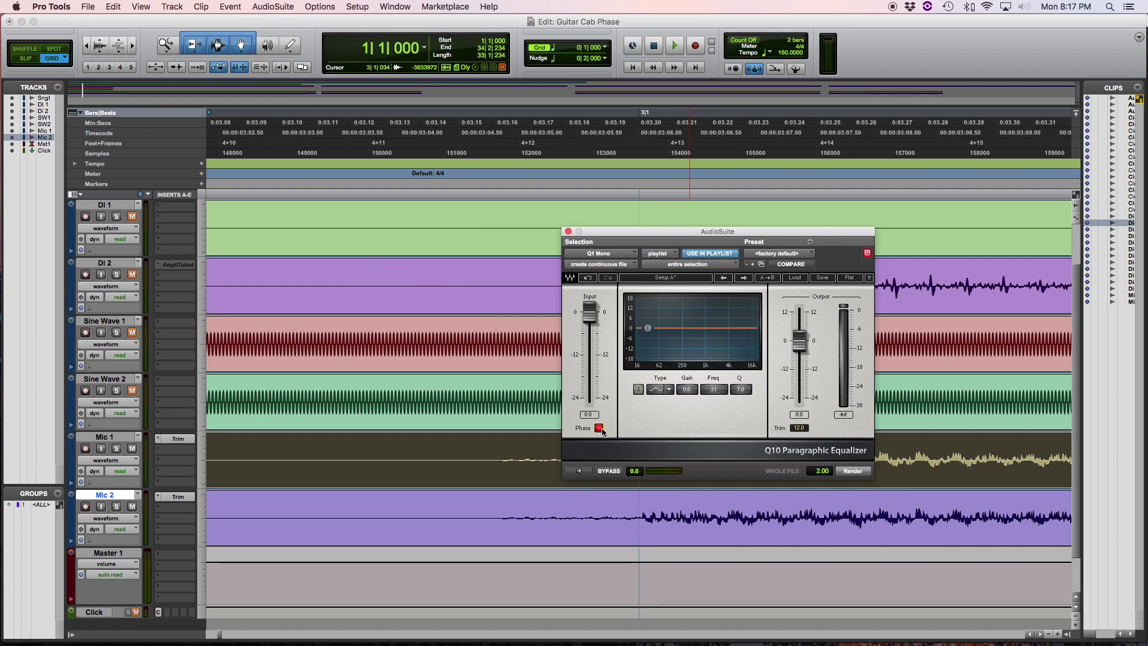
{"action": "left_click", "coordinate": [850, 472]}
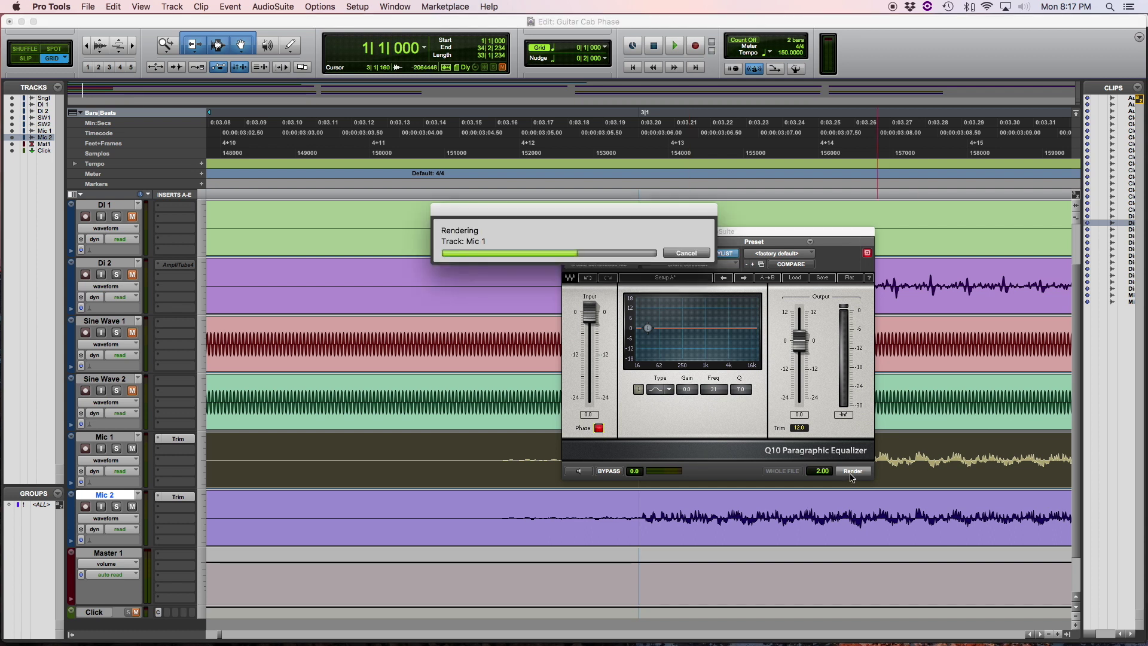
{"action": "left_click", "coordinate": [568, 231]}
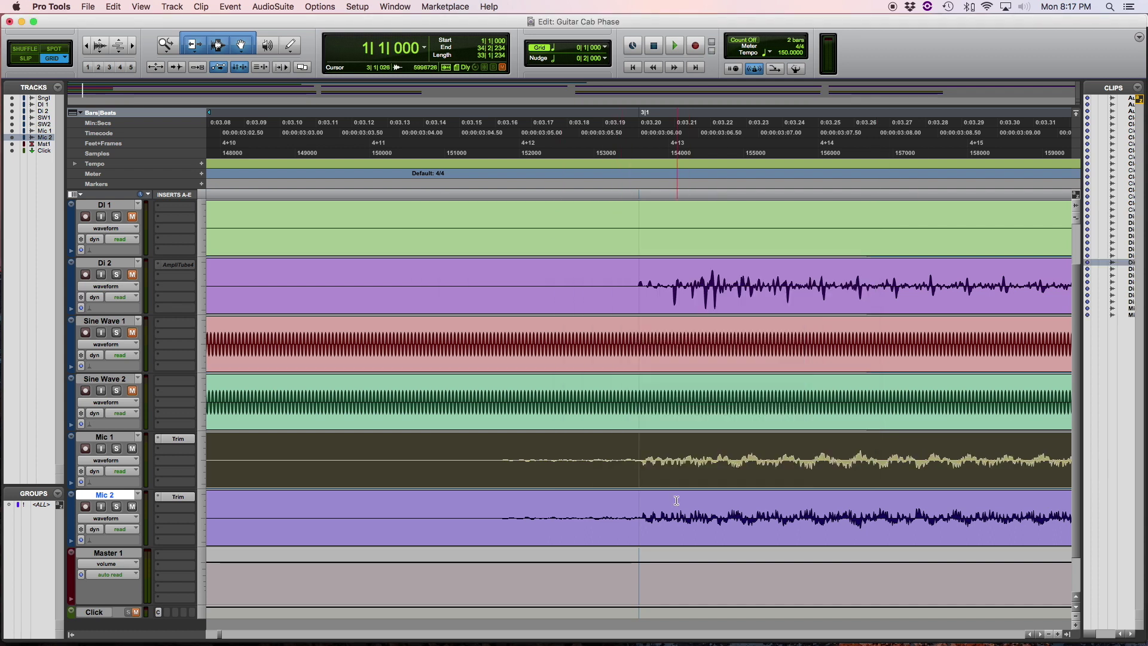
- Place the playback start at bar 3, play the phase-inverted Mic 1 together with Mic 2, and stop playback
{"action": "left_click", "coordinate": [633, 525]}
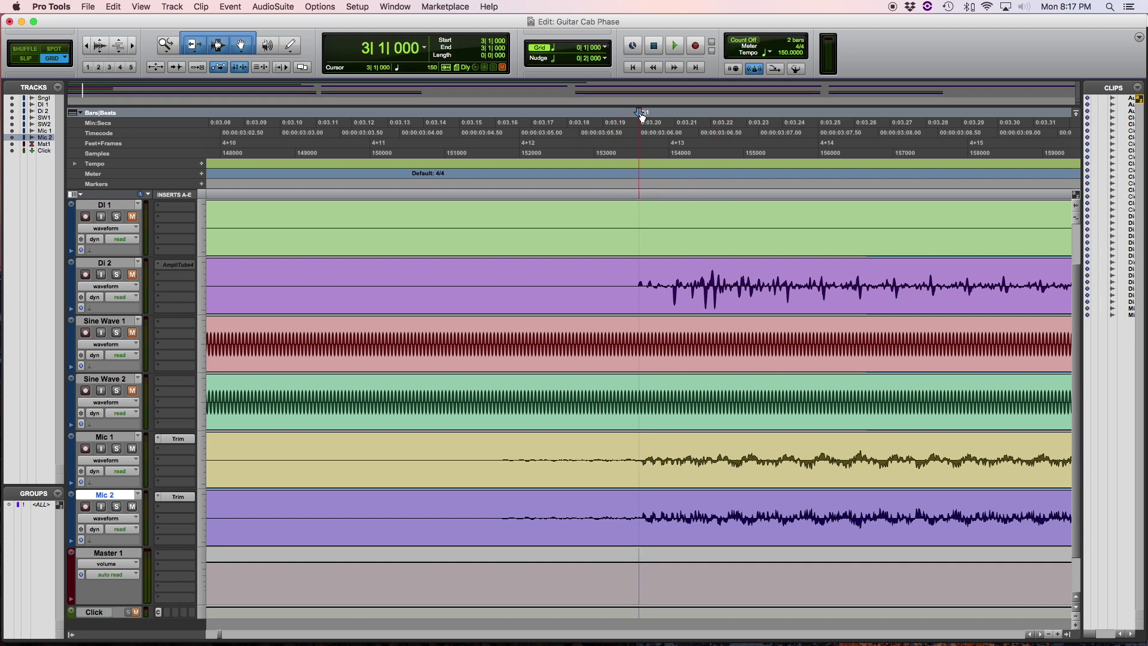
{"action": "key", "text": "space"}
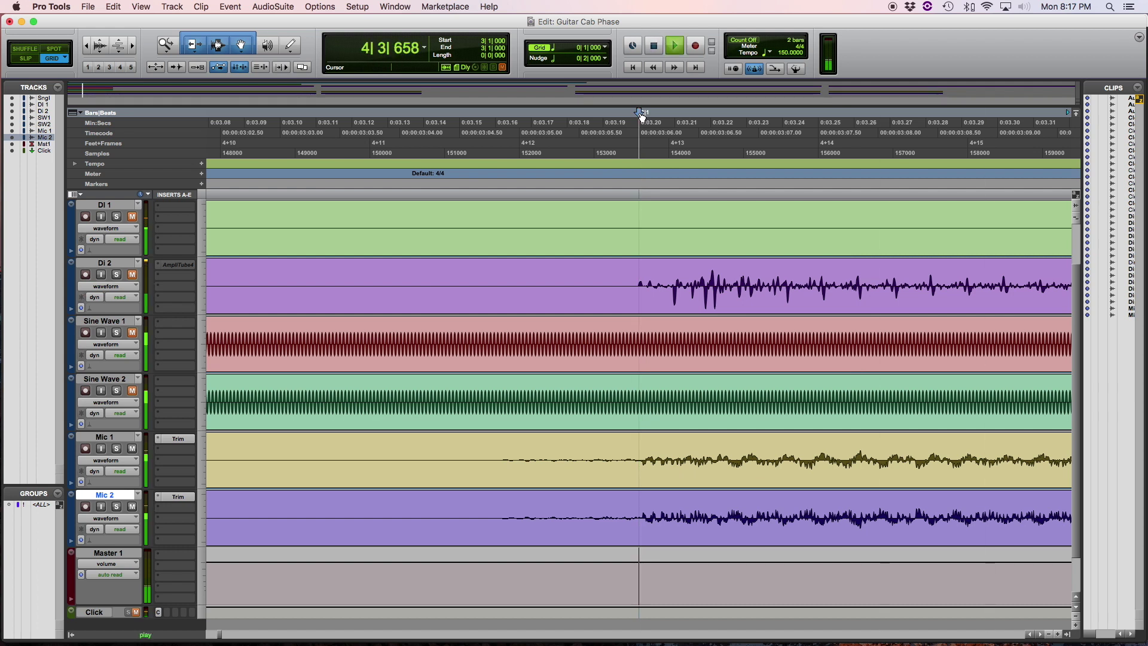
{"action": "key", "text": "space"}
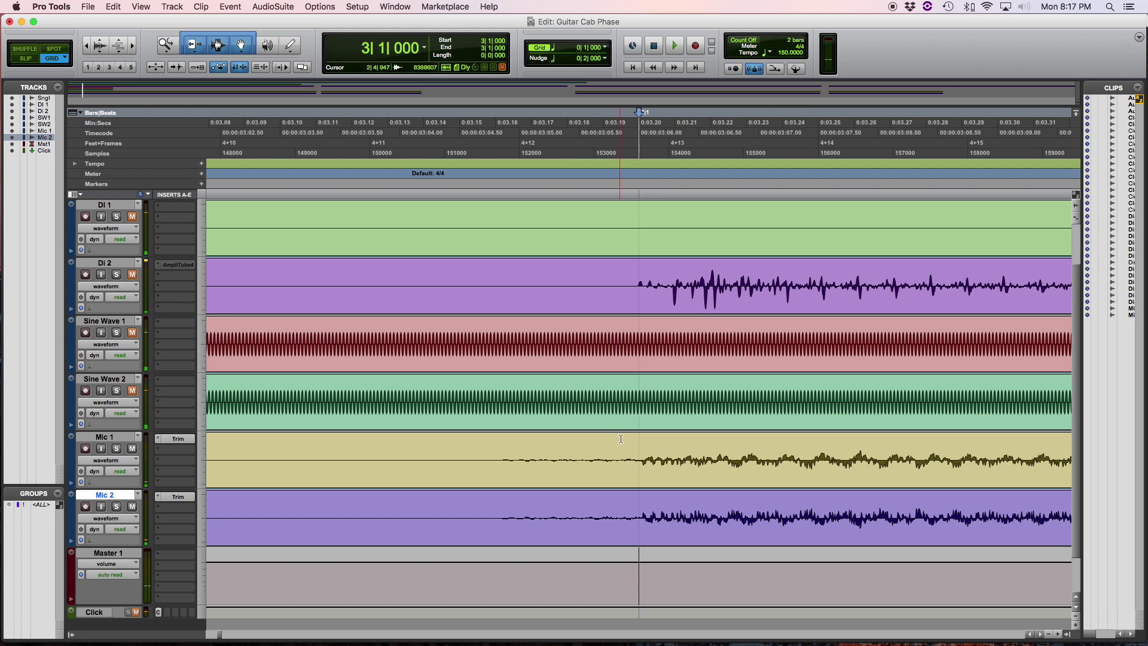
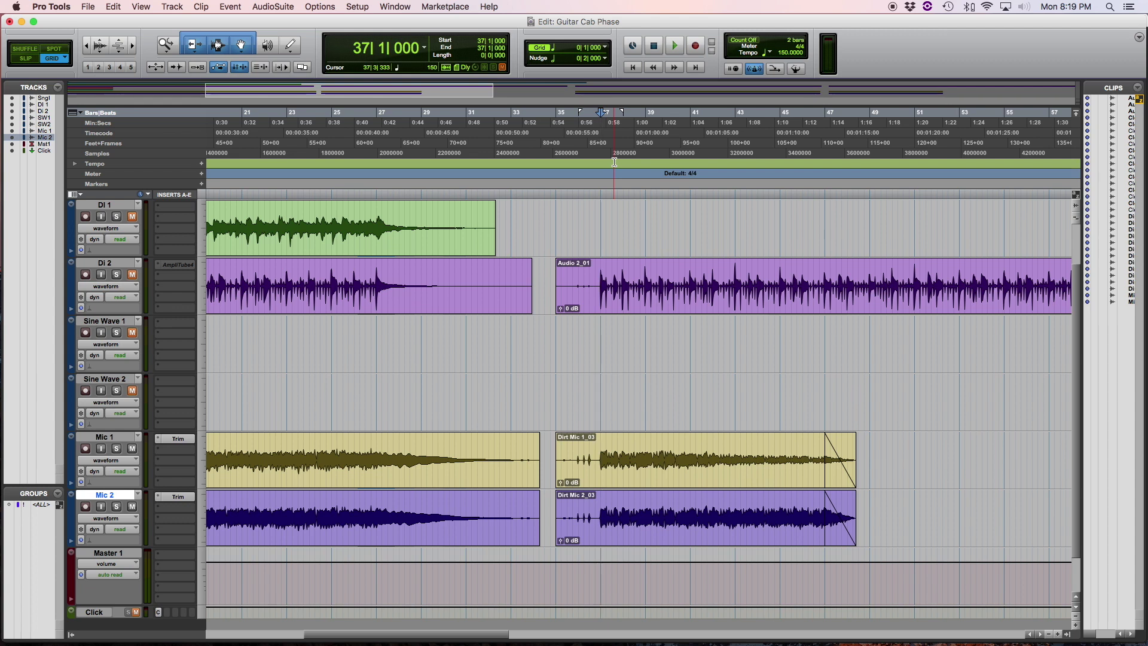
- Go to the Dirt Mic 1_05 and Dirt Mic 2_05 clips at bar 71 and solo the Mic 1 track
{"action": "scroll", "coordinate": [575, 354], "scroll_direction": "right", "scroll_amount": 10}
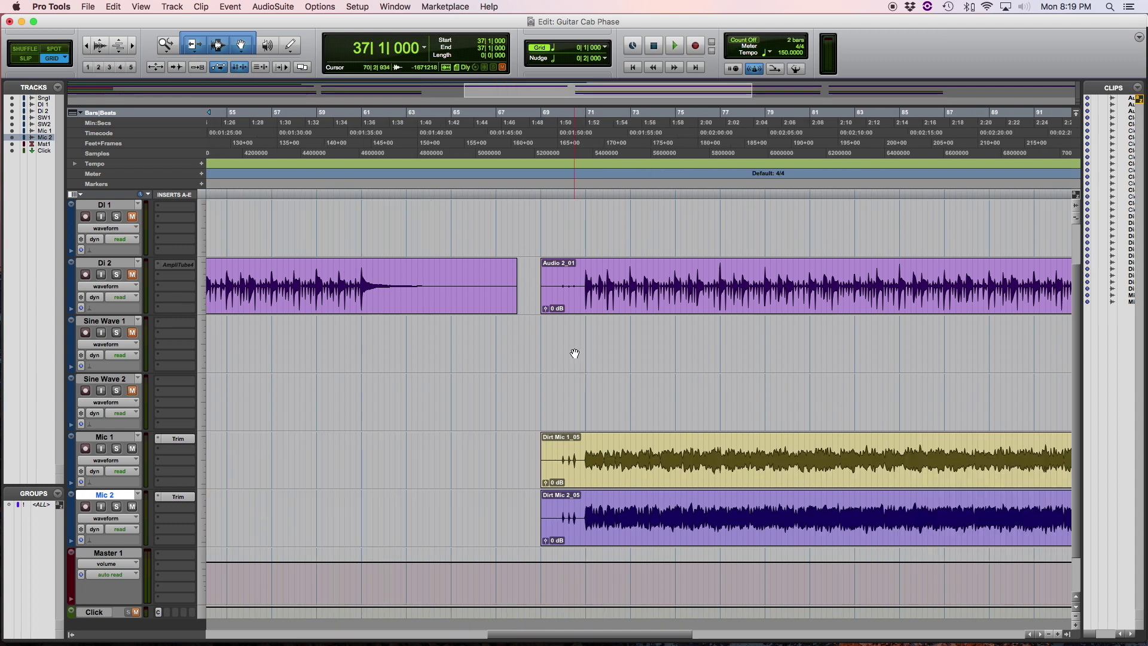
{"action": "scroll", "coordinate": [575, 354], "scroll_direction": "right", "scroll_amount": 2}
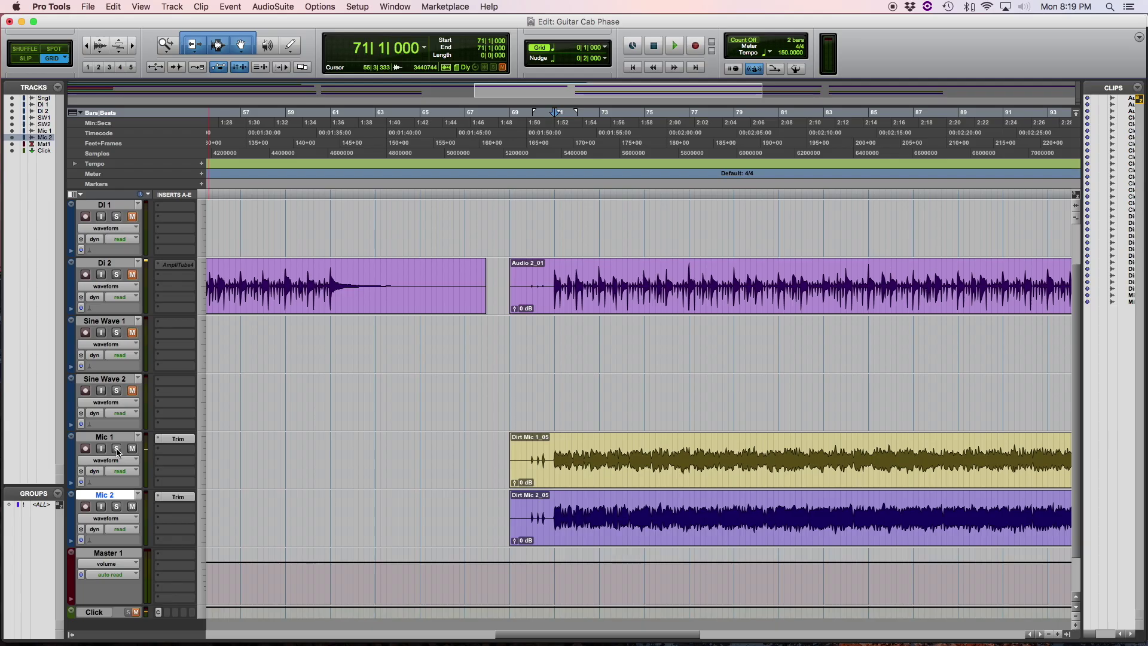
{"action": "left_click", "coordinate": [117, 451]}
- Open the Trim plug-in on Mic 1 to examine its phase invert control, and close the plug-in
{"action": "left_click", "coordinate": [177, 440]}
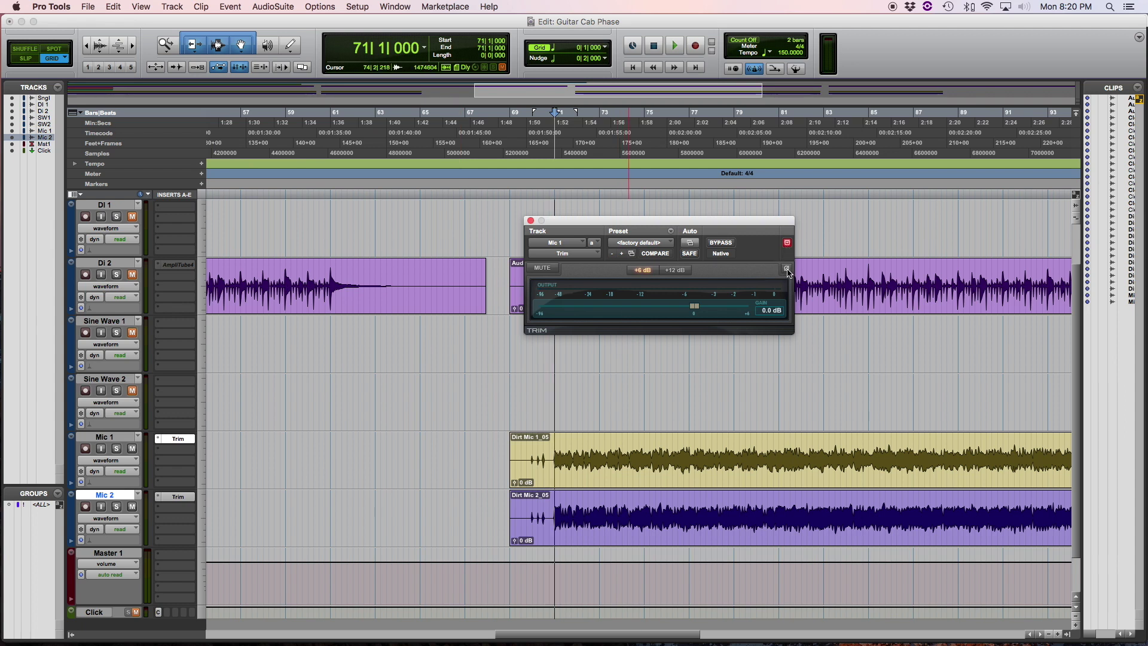
{"action": "left_click", "coordinate": [531, 221]}
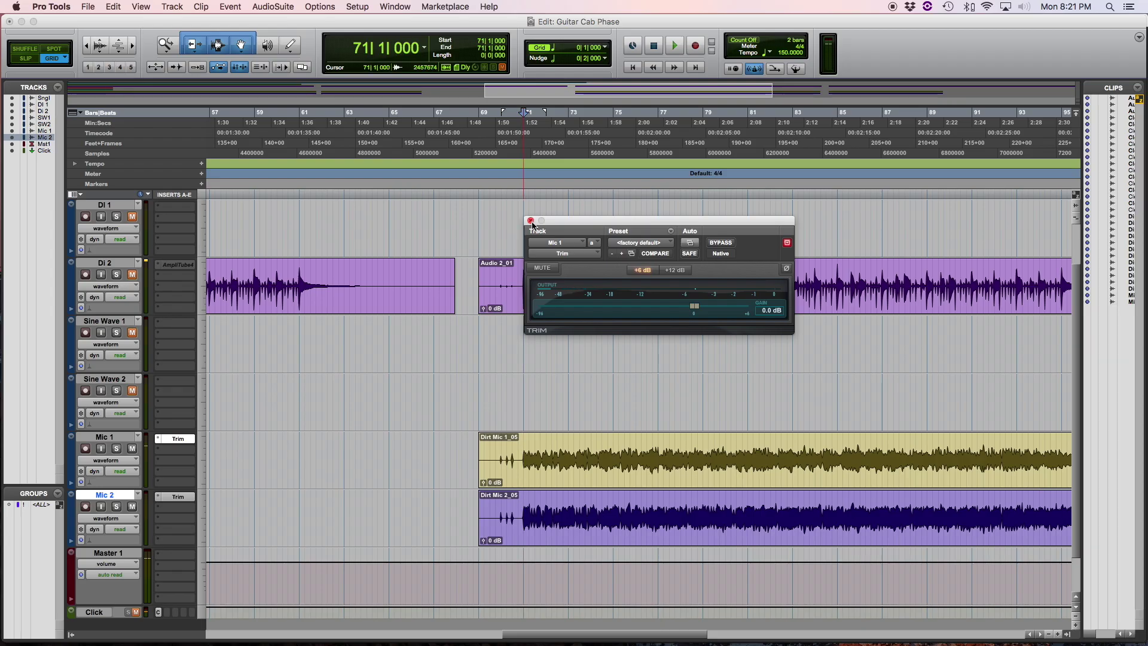
{"action": "left_click", "coordinate": [531, 222]}
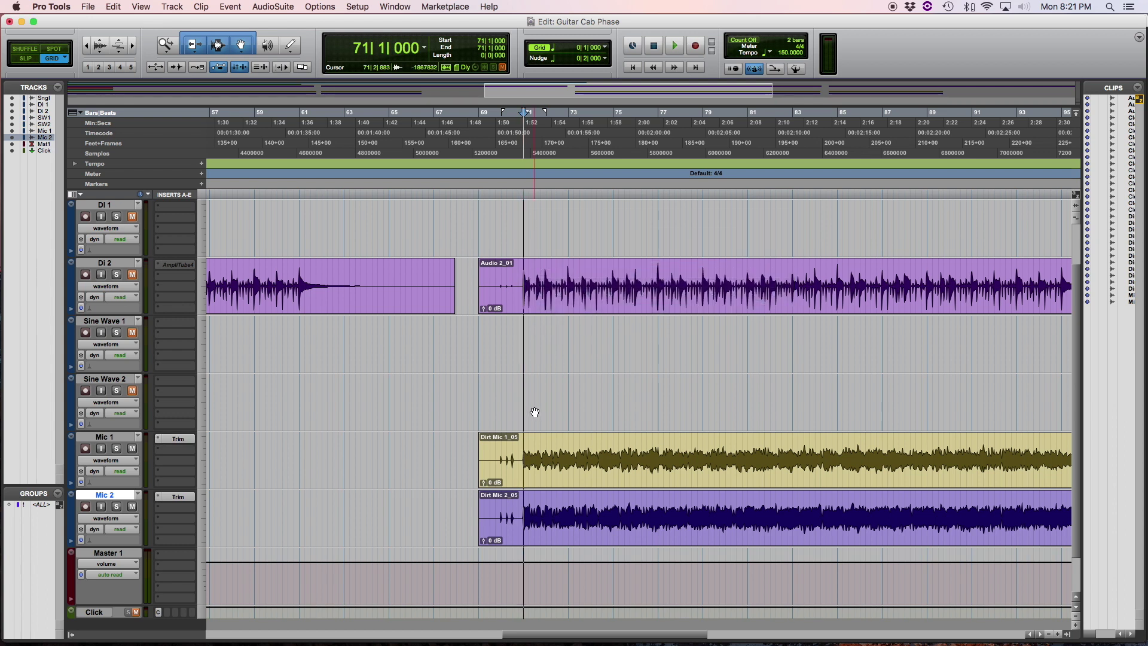
- Place the playback start at bar 105, within the Dirt Mic 1_07 and Dirt Mic 2_07 clips
{"action": "scroll", "coordinate": [534, 412], "scroll_direction": "right", "scroll_amount": 5}
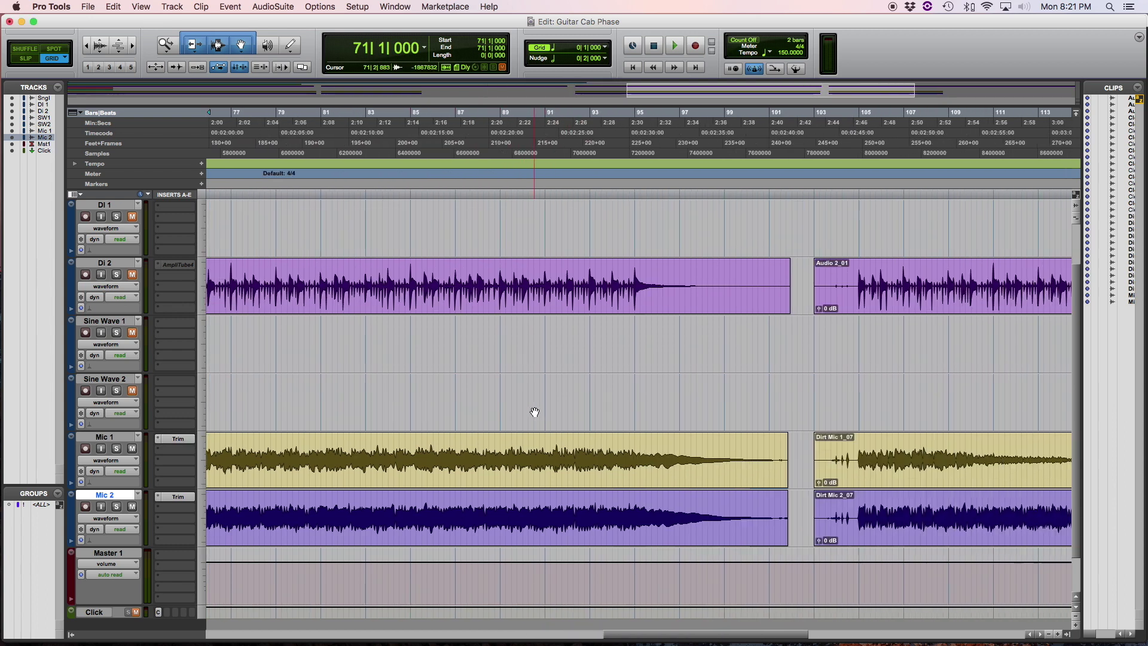
{"action": "scroll", "coordinate": [534, 412], "scroll_direction": "right", "scroll_amount": 1}
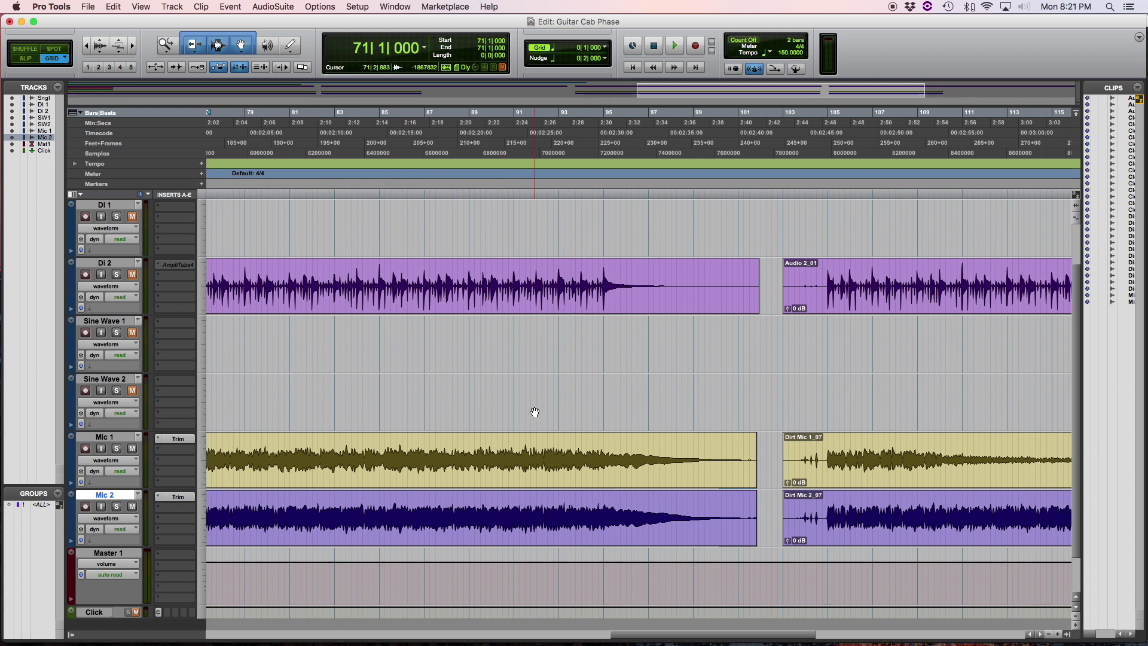
{"action": "scroll", "coordinate": [534, 412], "scroll_direction": "right", "scroll_amount": 5}
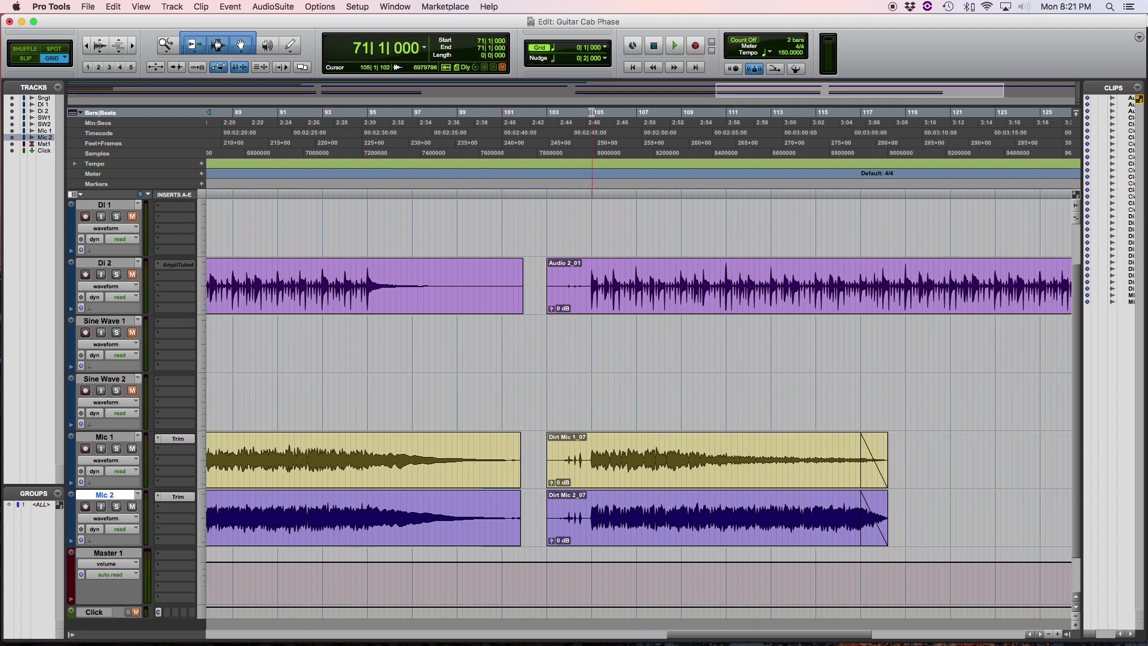
{"action": "left_click", "coordinate": [593, 113]}
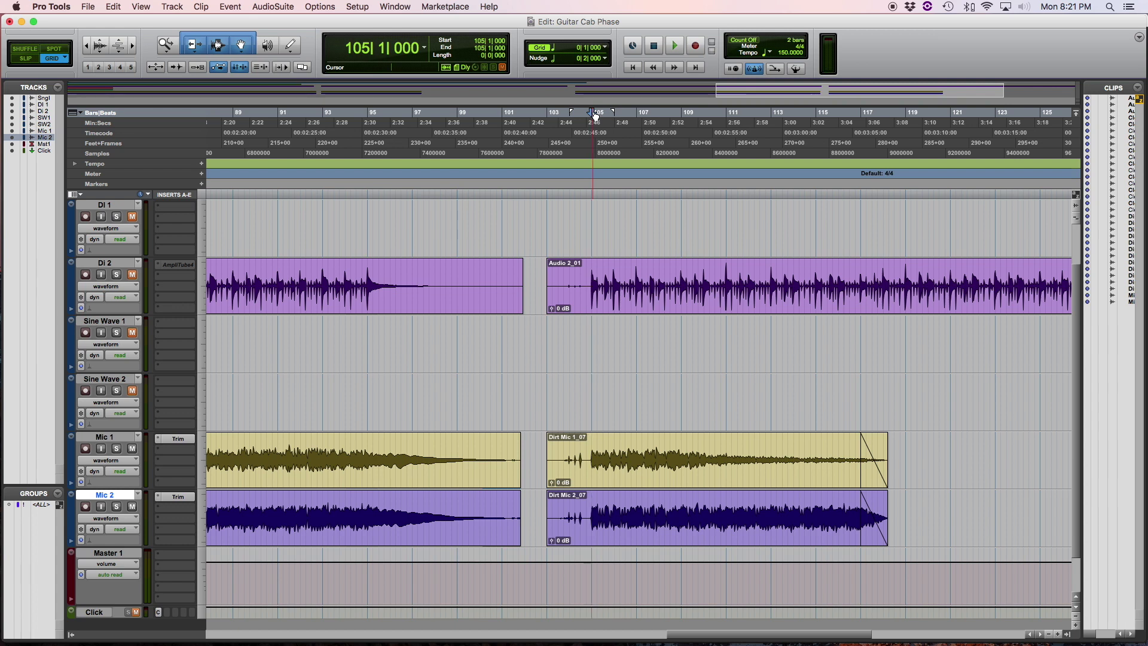